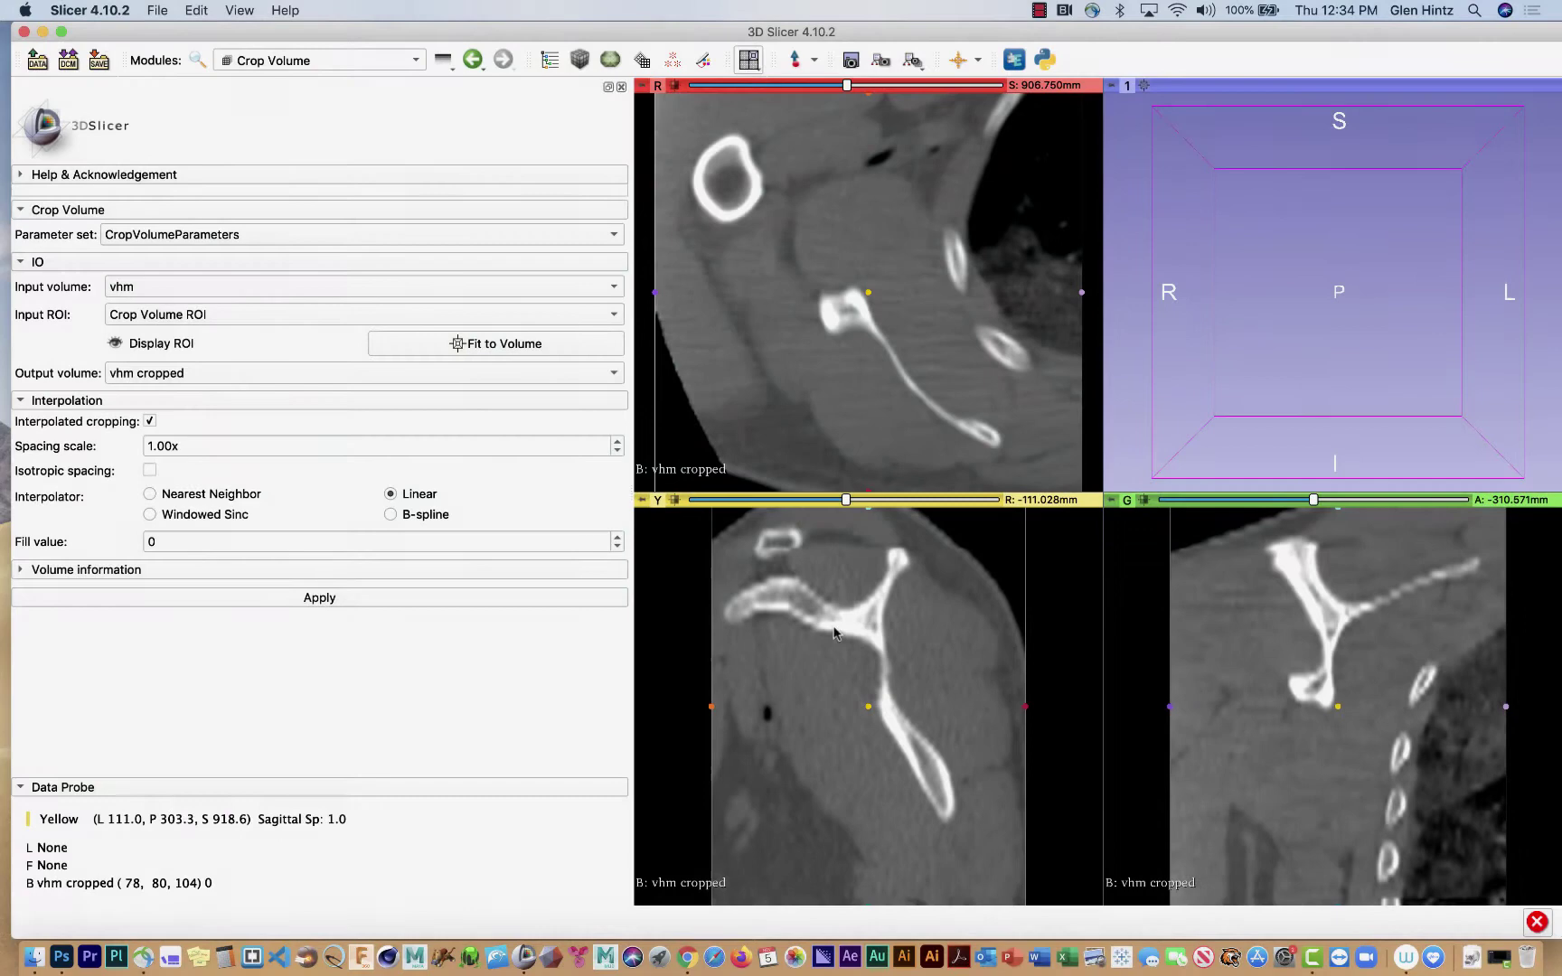
left_click(415, 61)
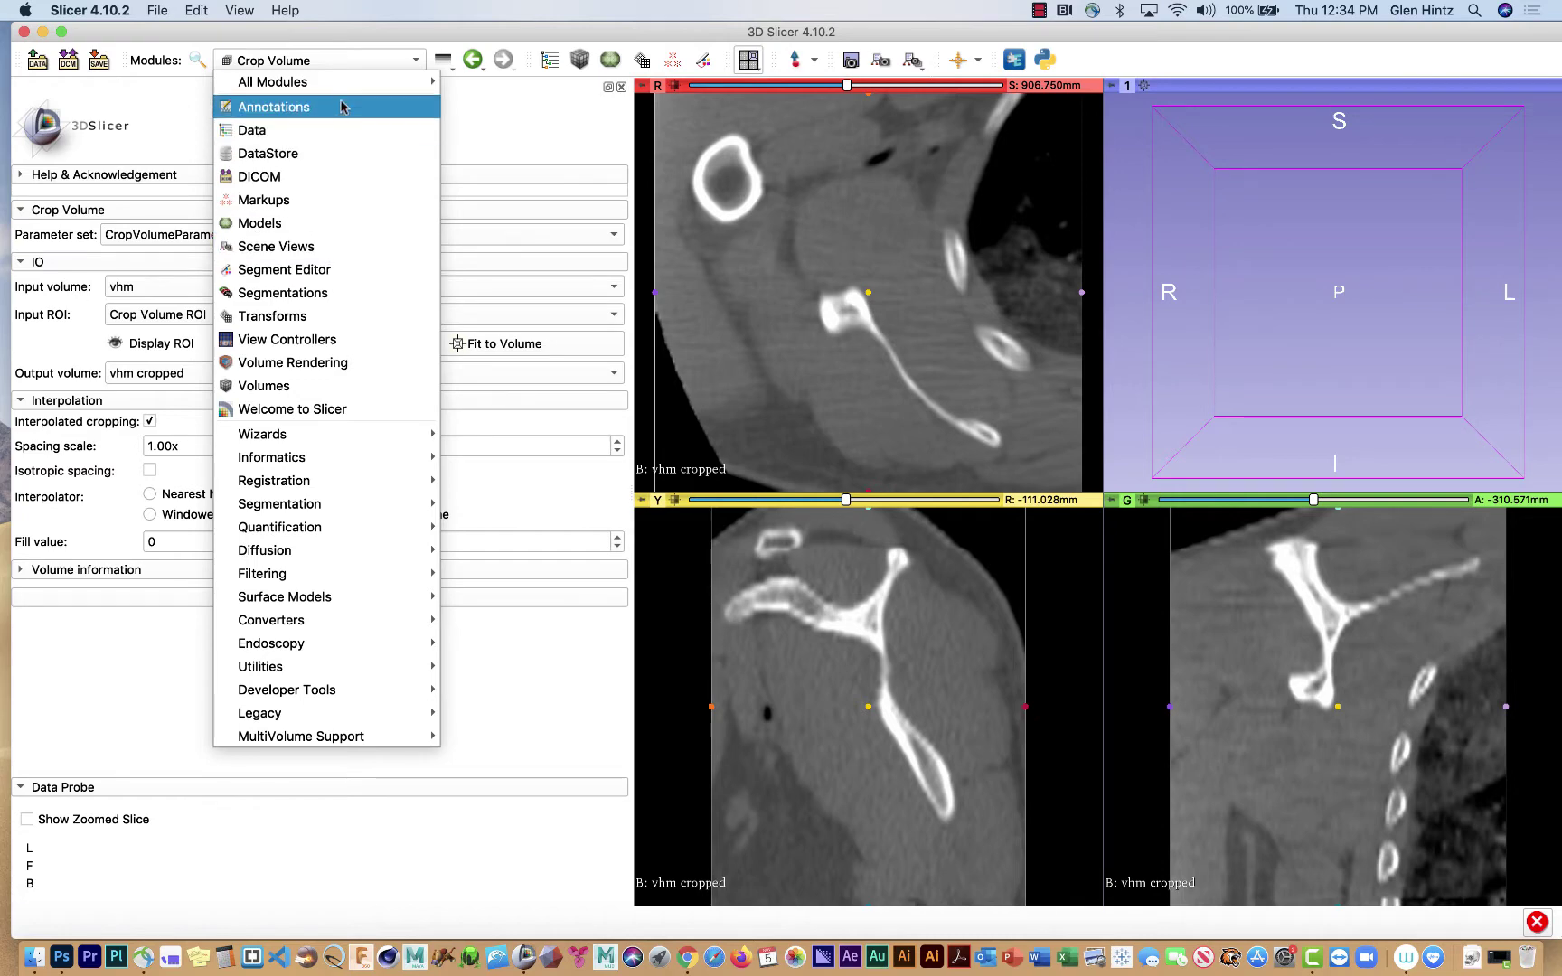
left_click(406, 62)
left_click(414, 60)
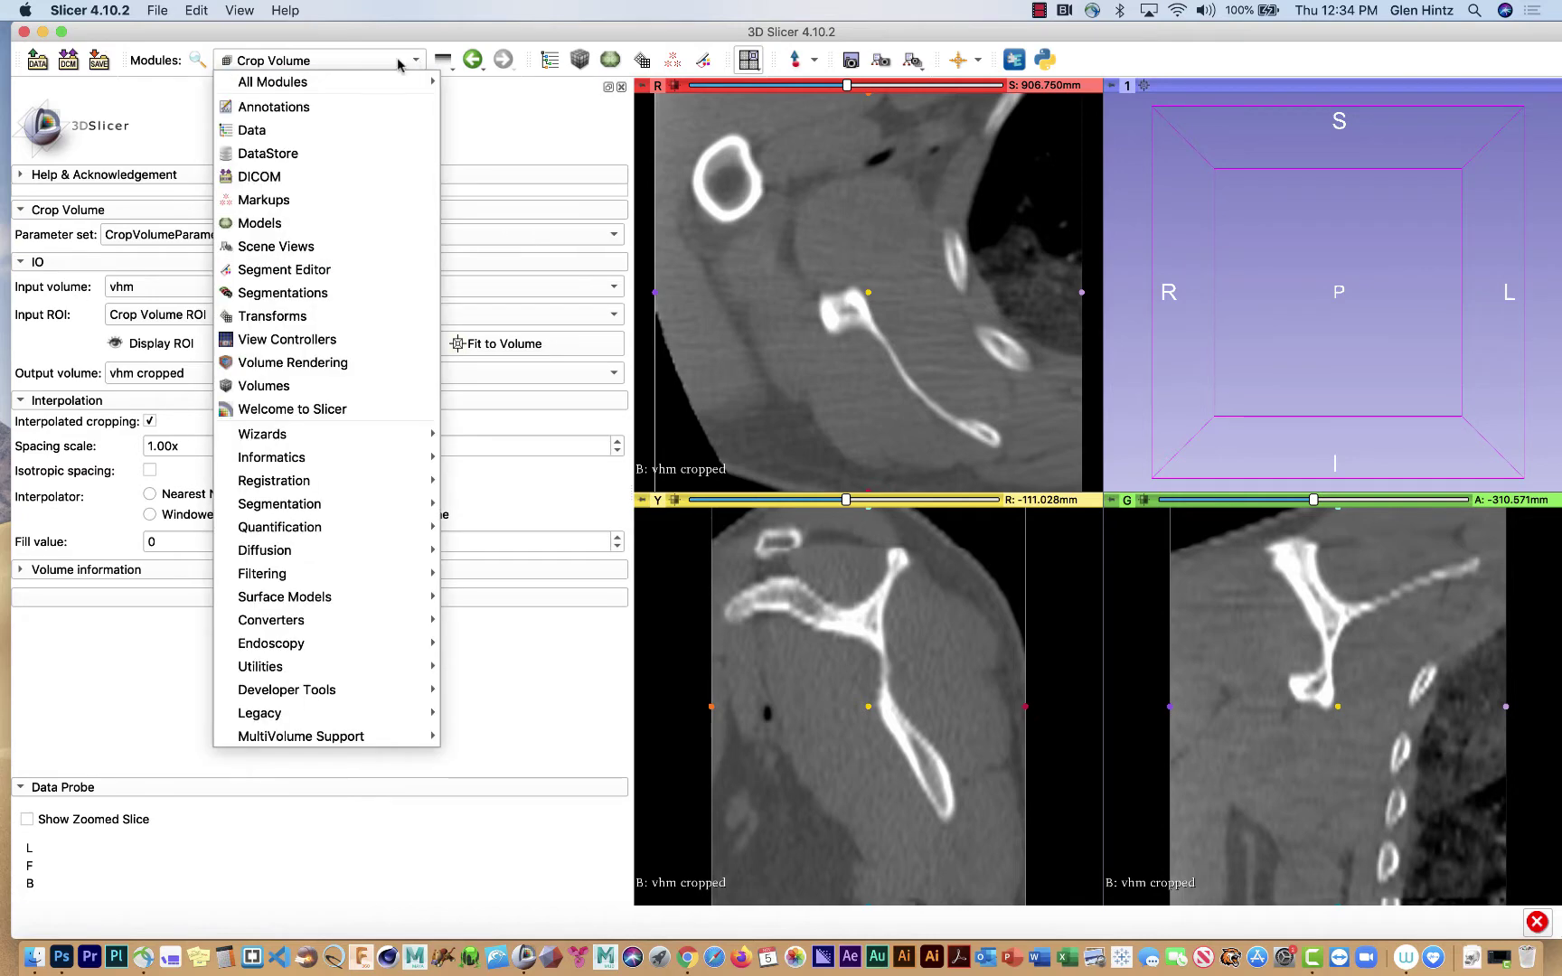
mouse_move(358, 85)
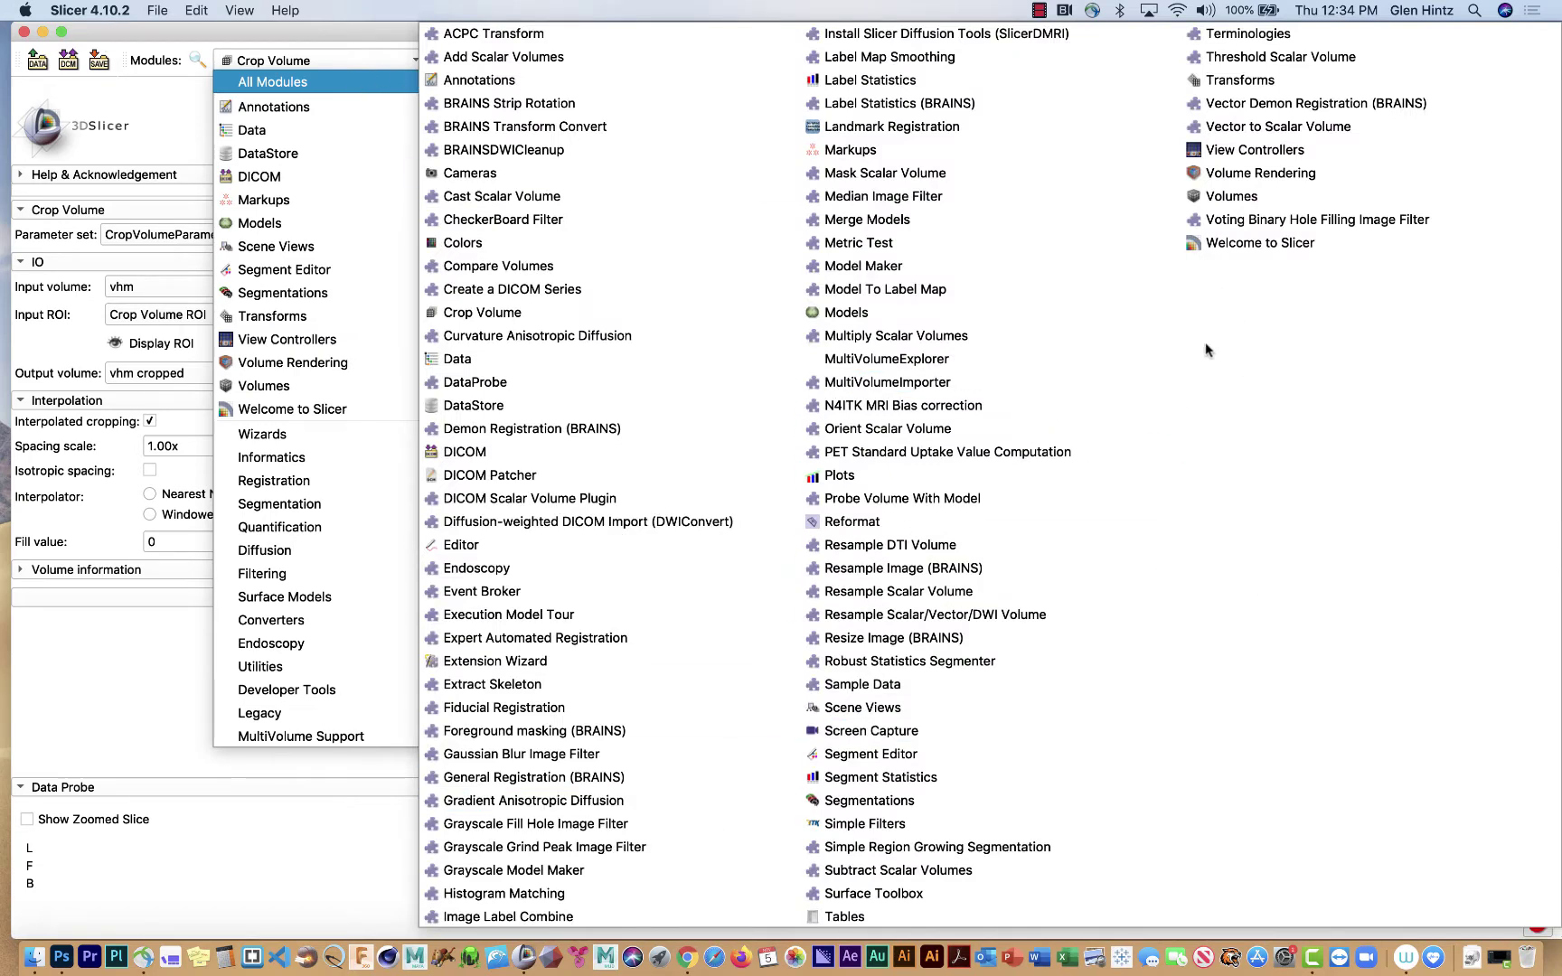
left_click(342, 130)
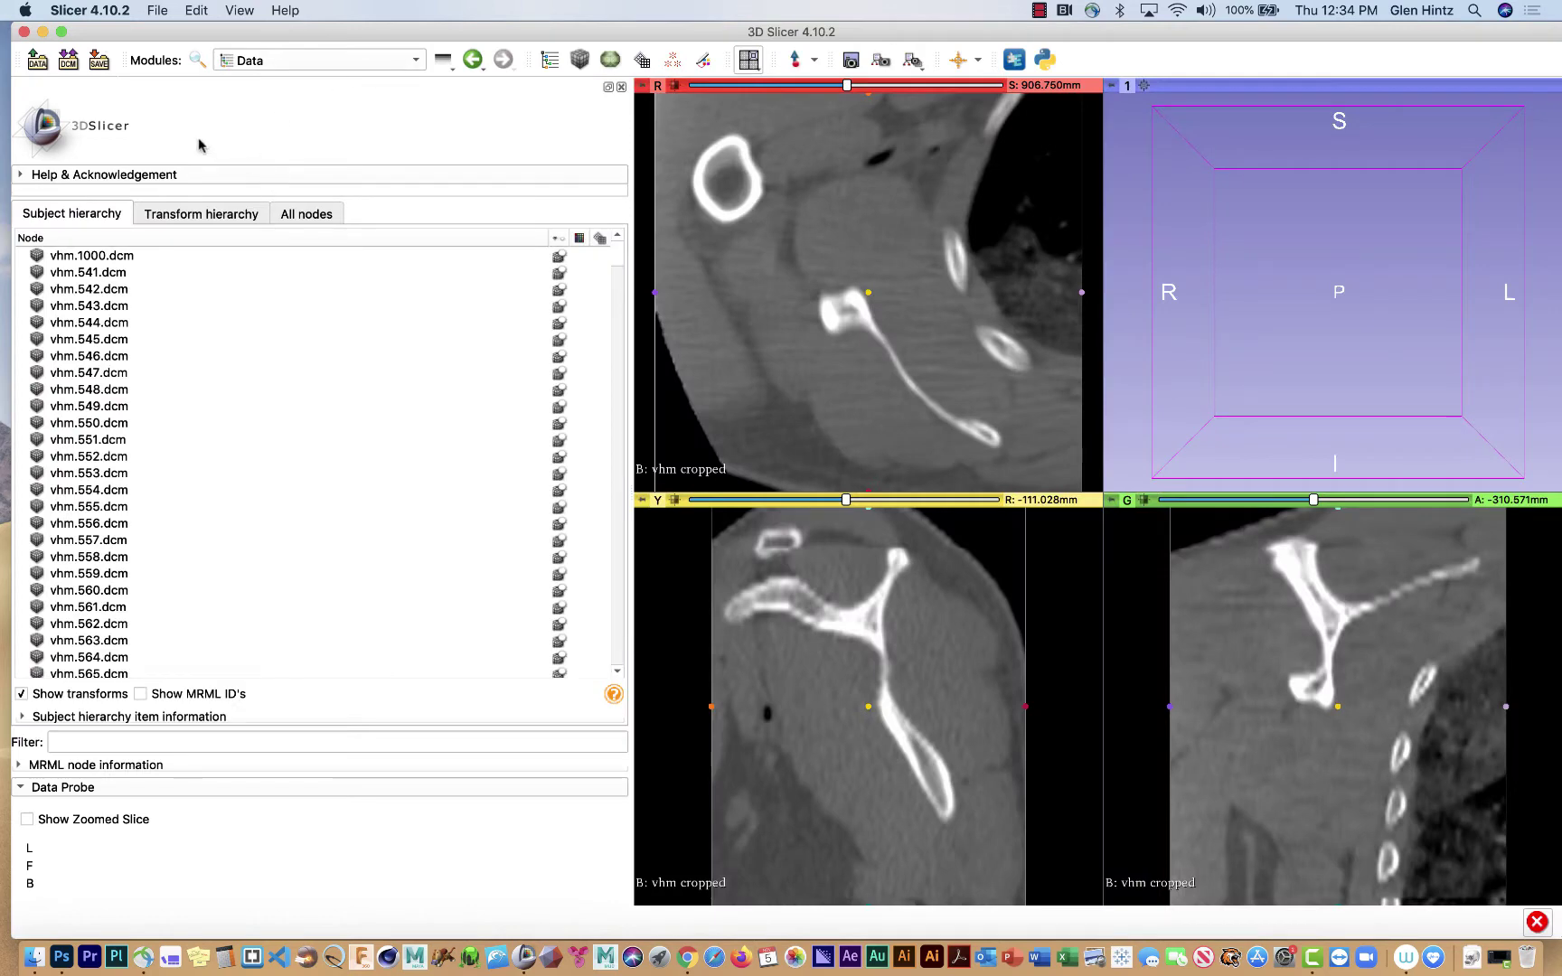
left_click(470, 61)
Switch to the Segment Editor module and add a segment named scapula for the vhm cropped volume
left_click(415, 60)
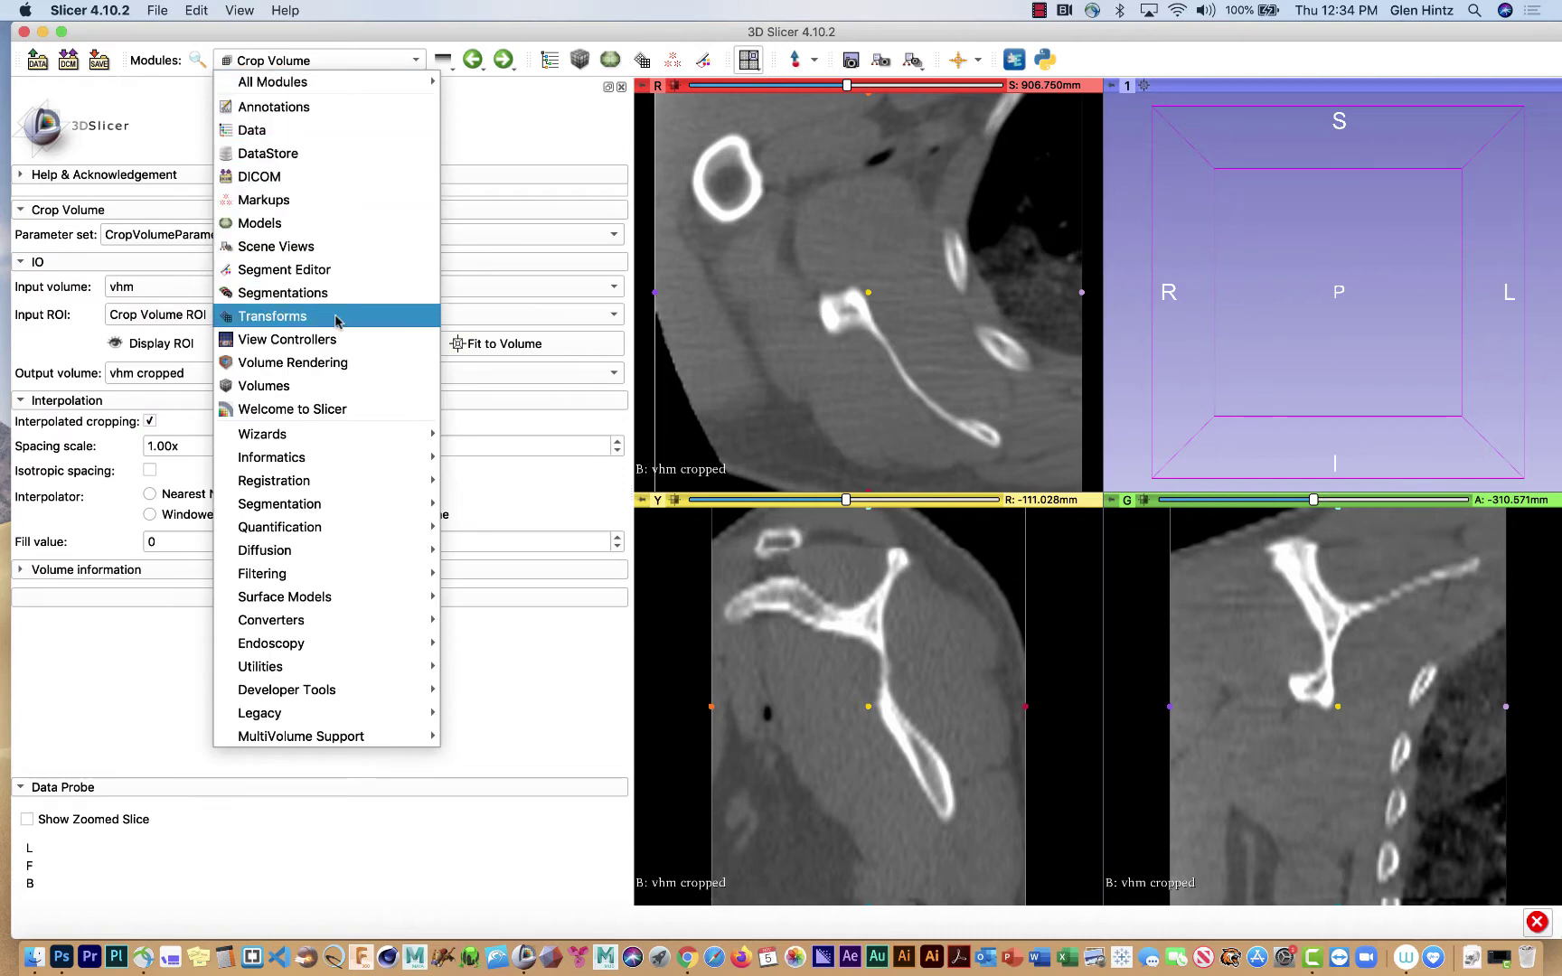
left_click(279, 269)
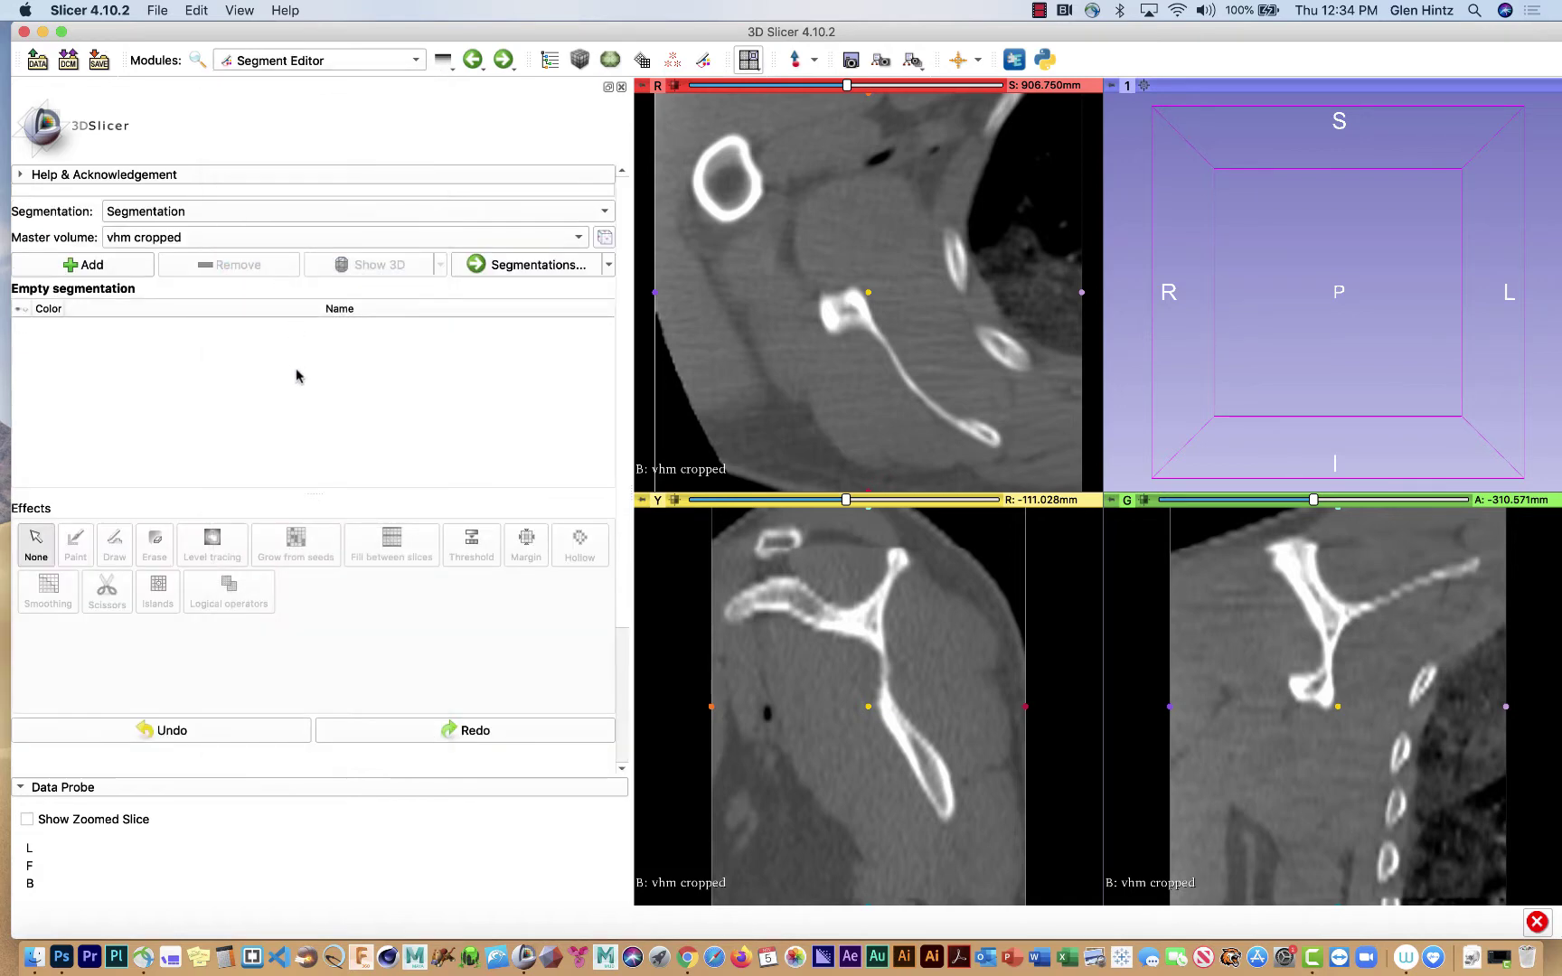
left_click(112, 271)
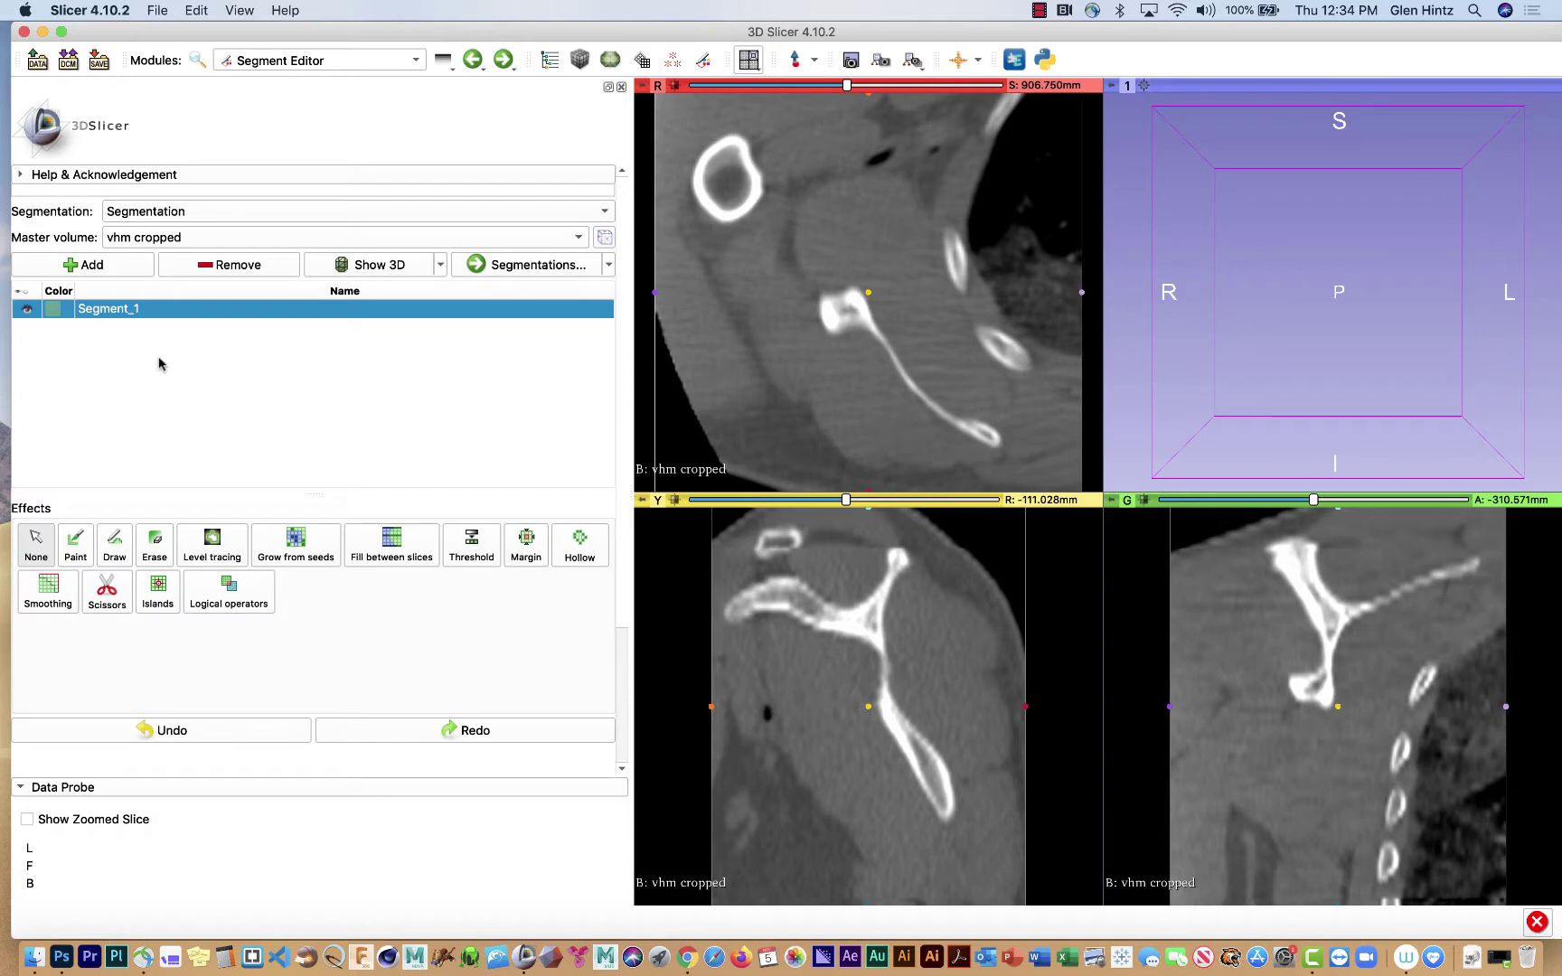
double_click(120, 310)
type("scapula")
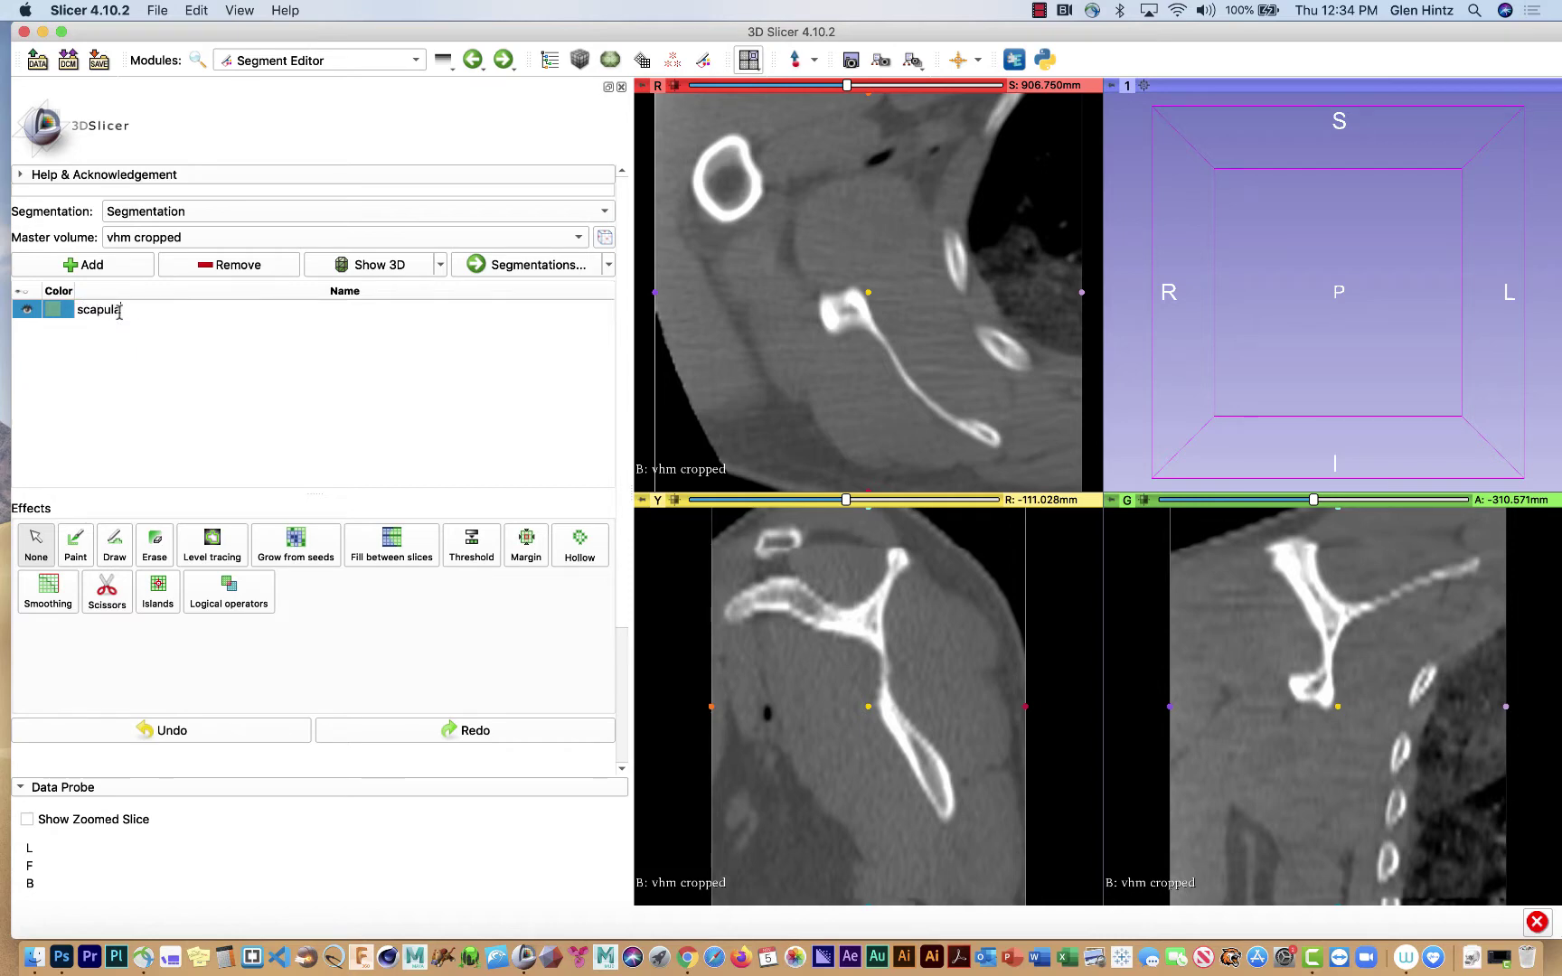
key("Return")
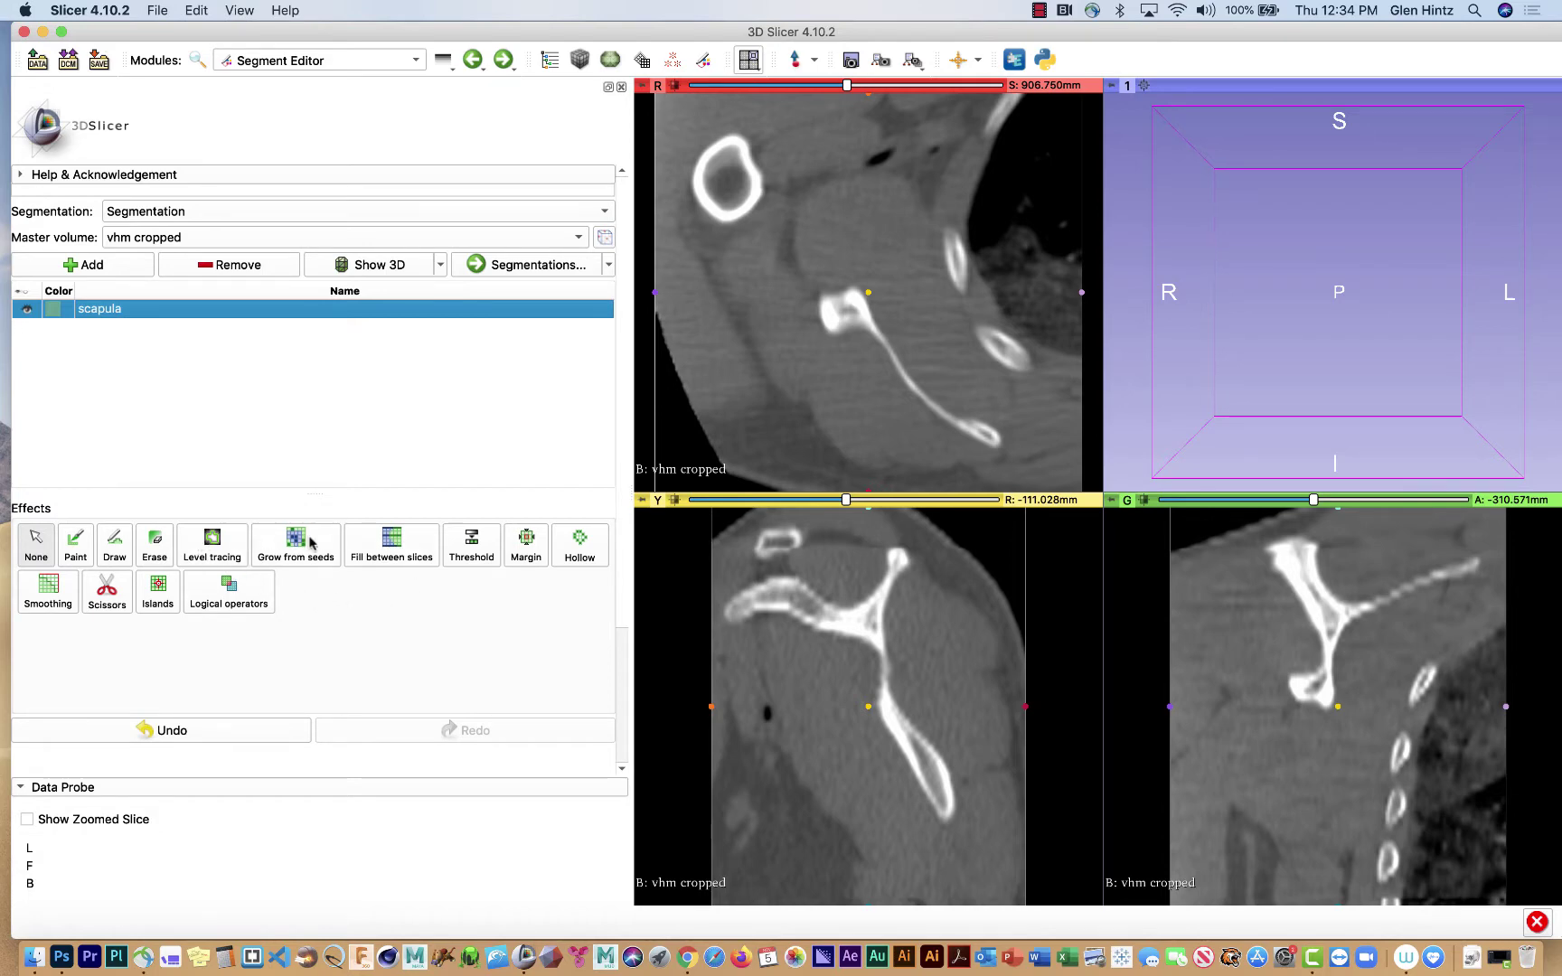
Fill the scapula segment by Threshold with an intensity range of about 220 to 1541
left_click(456, 553)
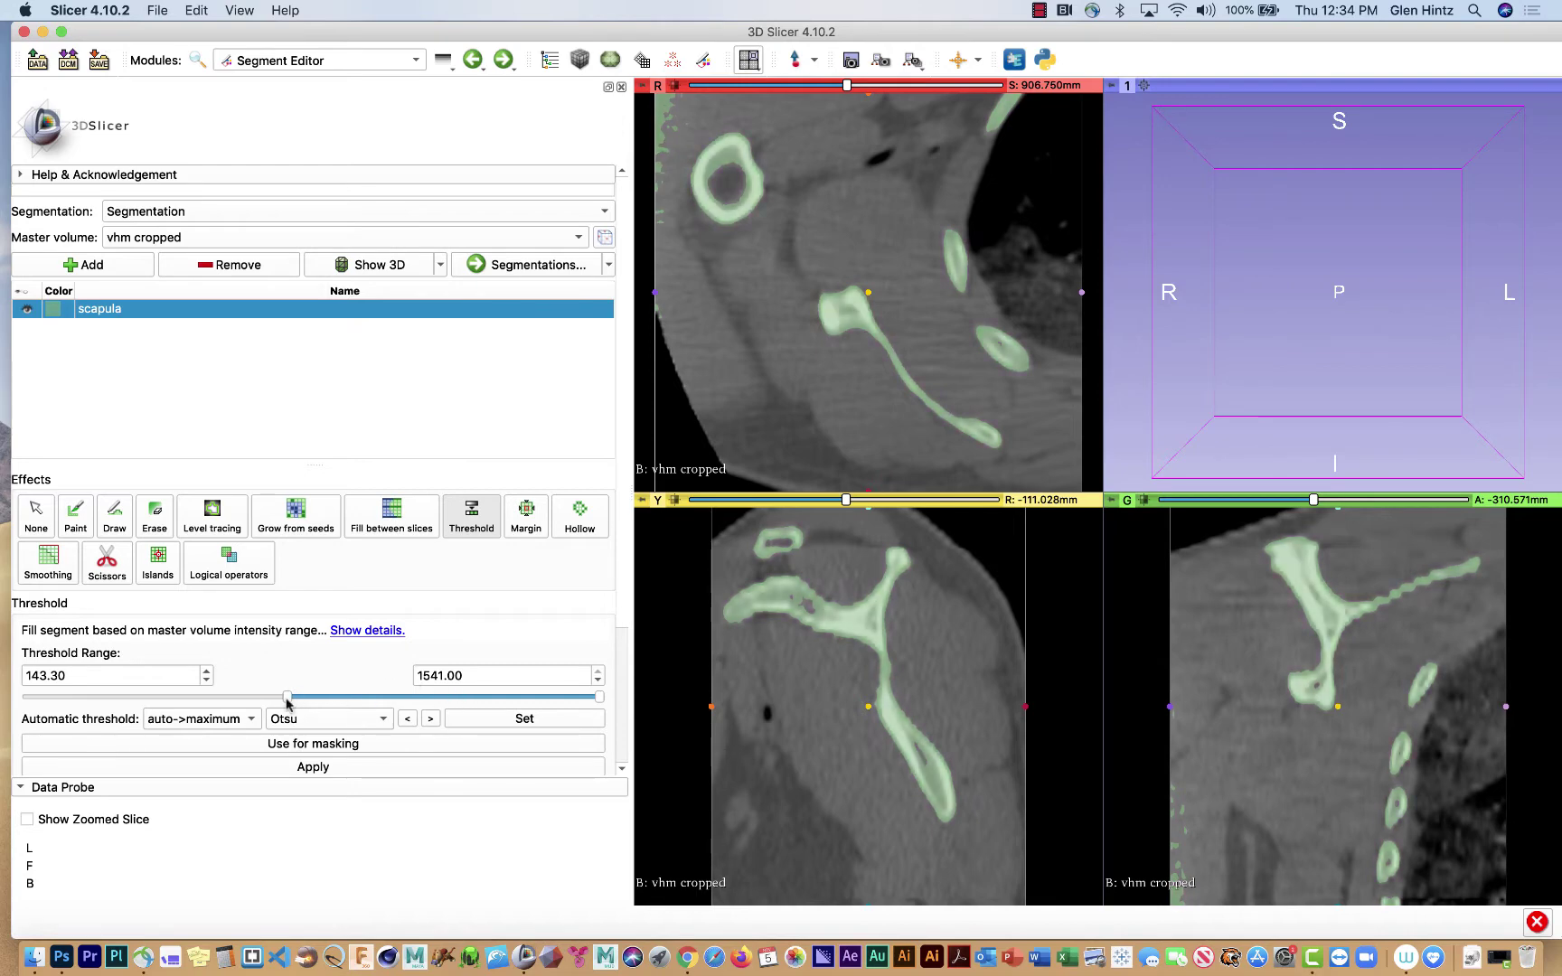
left_click_drag(286, 698, 20, 704)
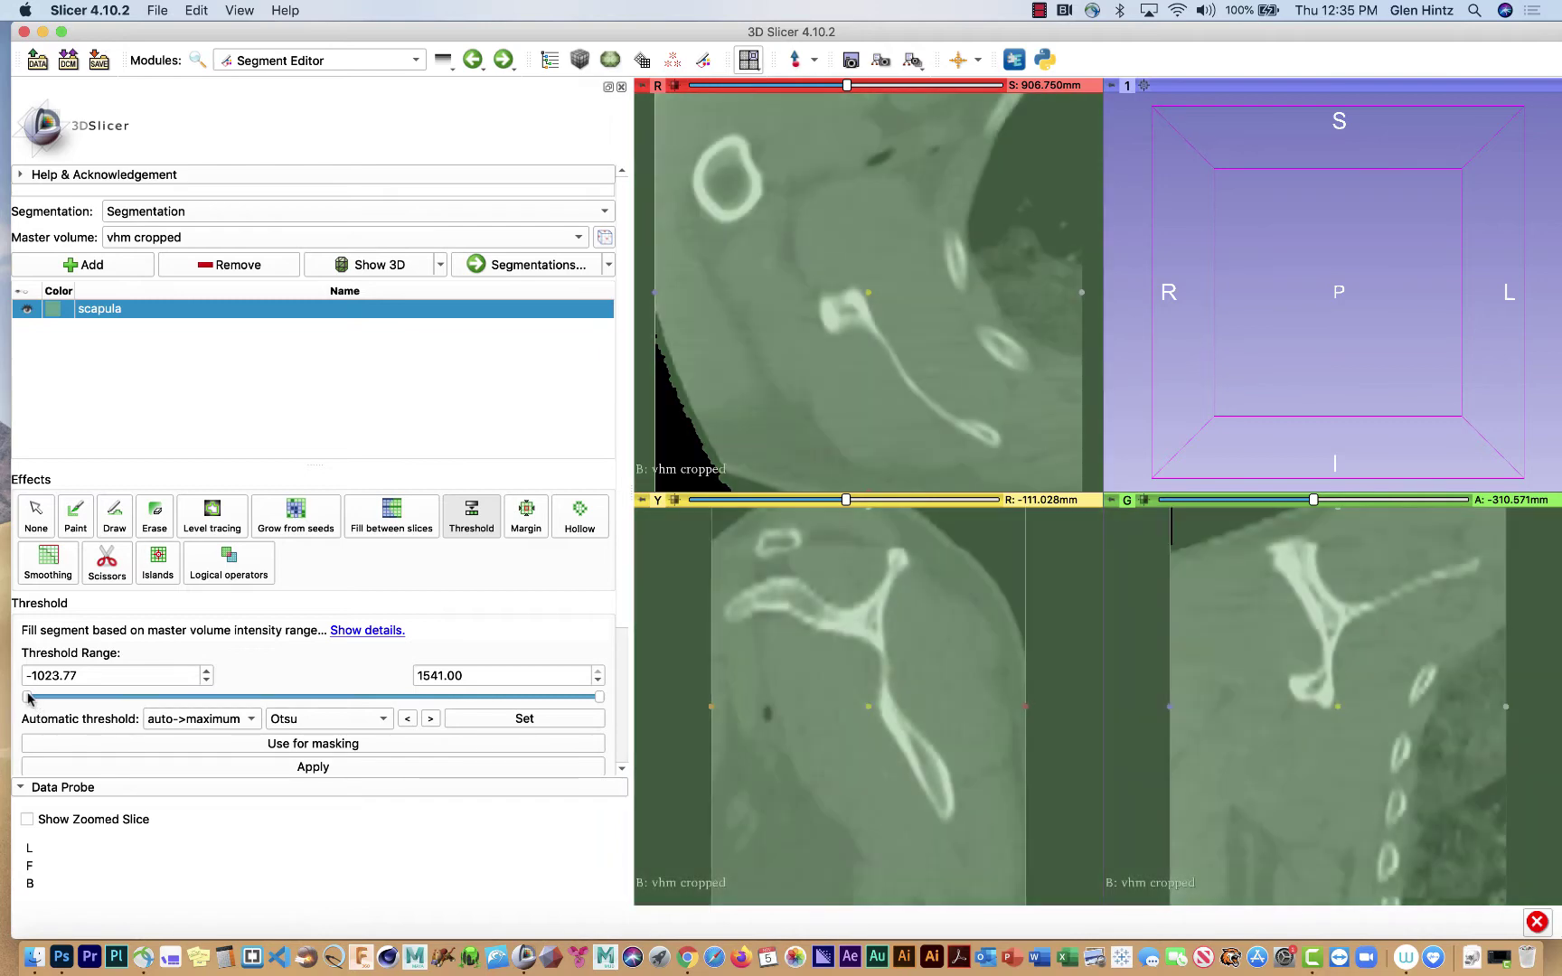
left_click_drag(25, 698, 304, 704)
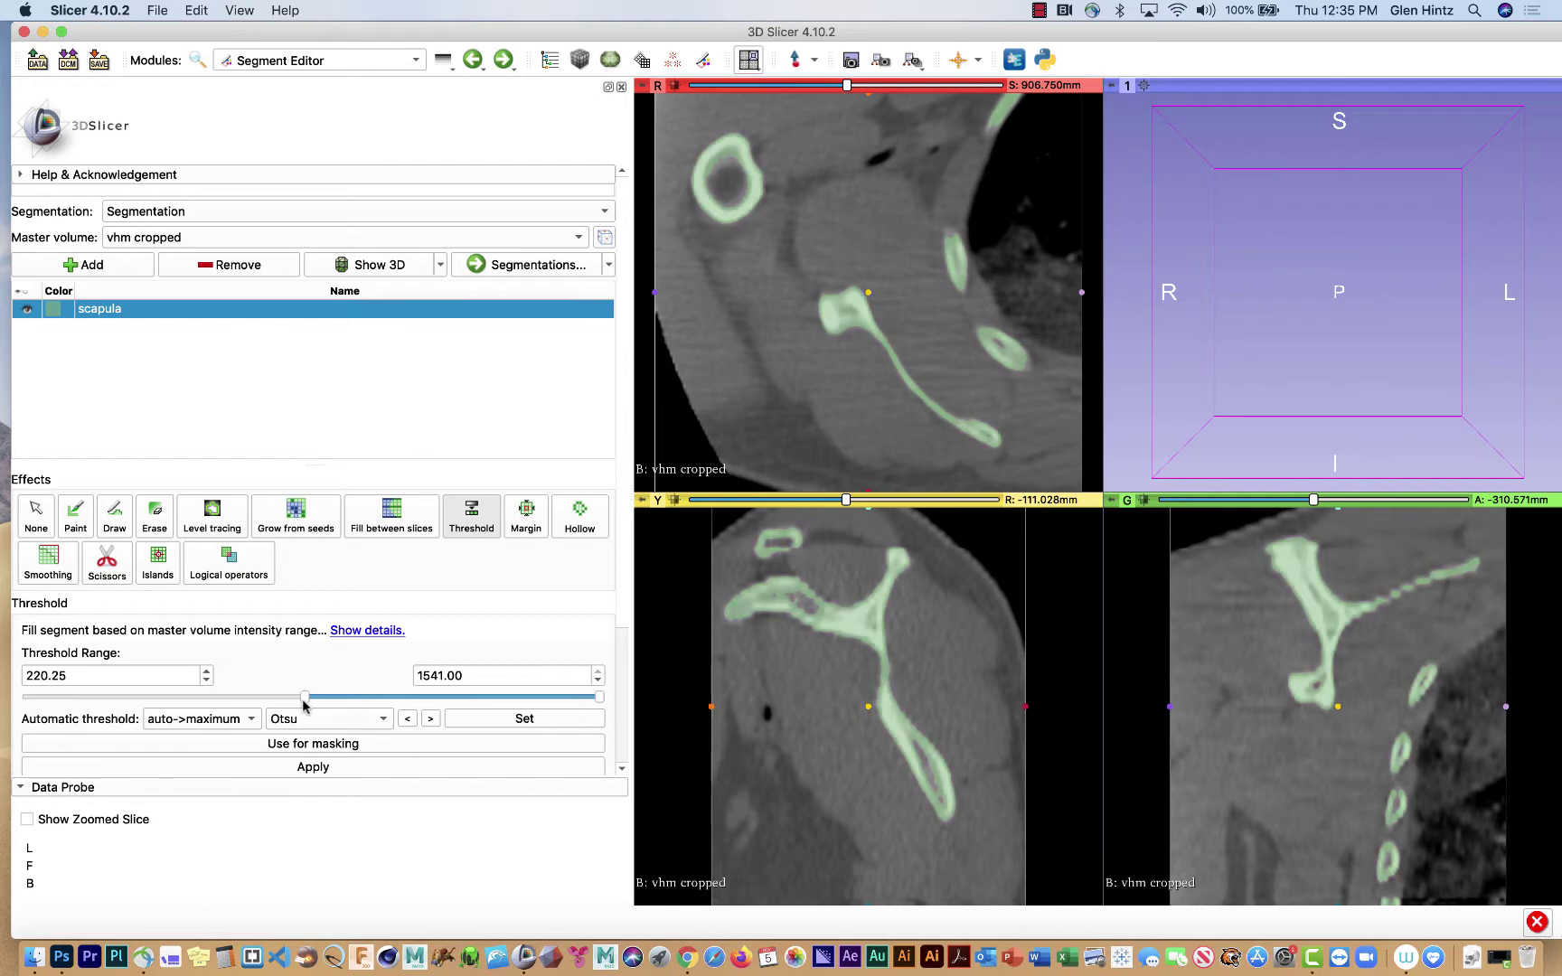
left_click_drag(305, 705, 304, 706)
left_click(306, 766)
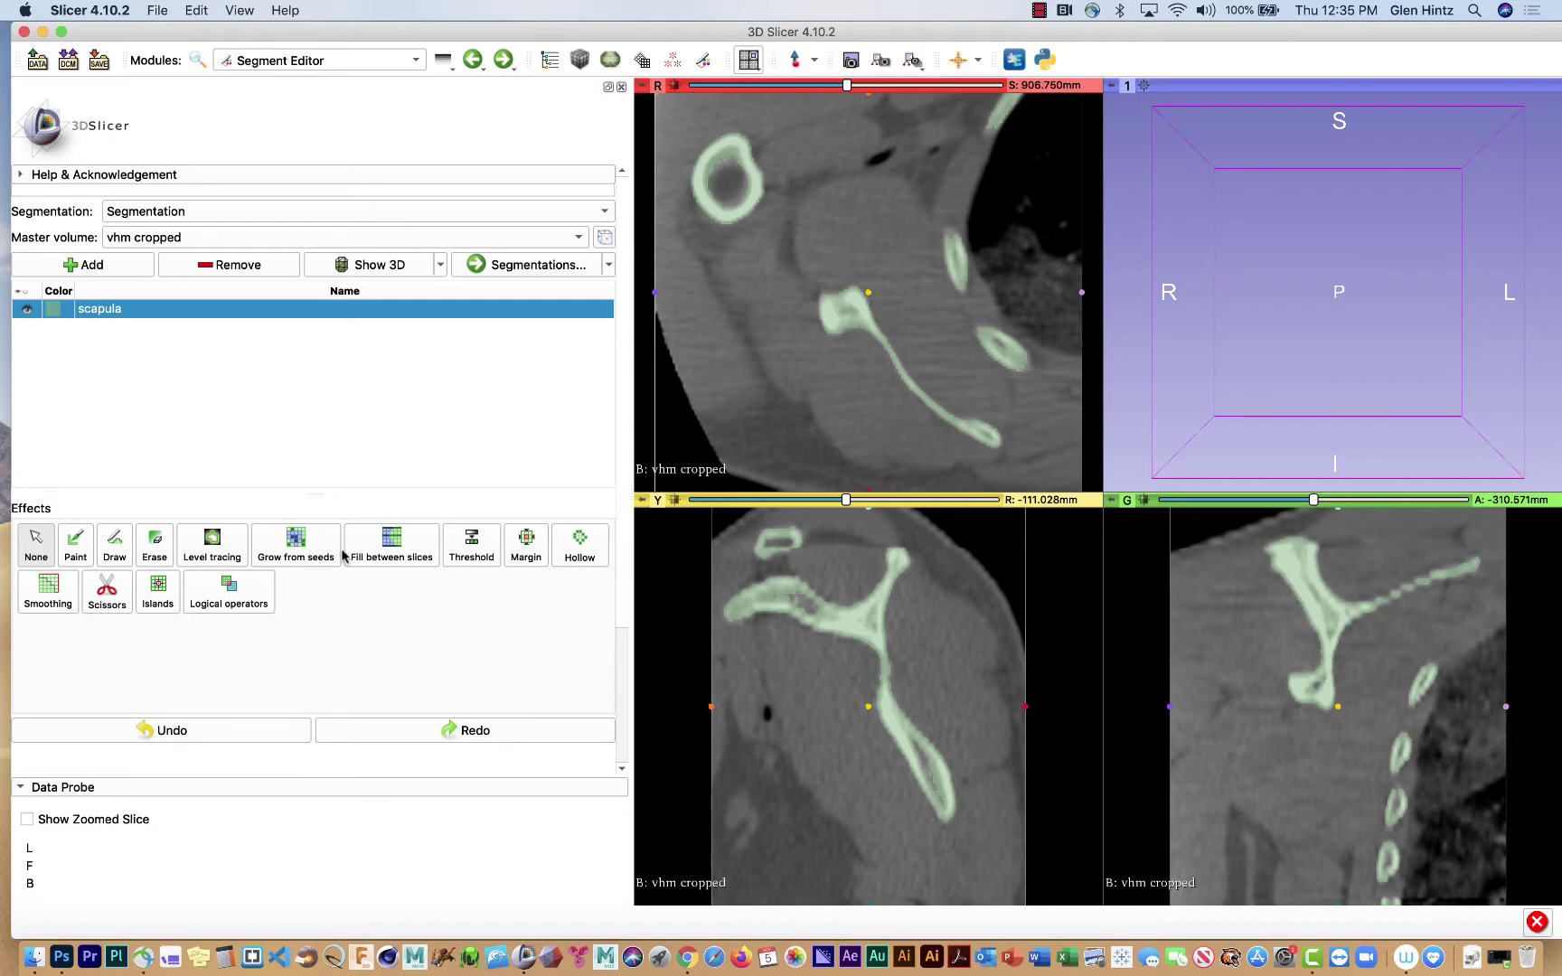
Show the scapula segment in 3D and center the 3D view on it
left_click(361, 266)
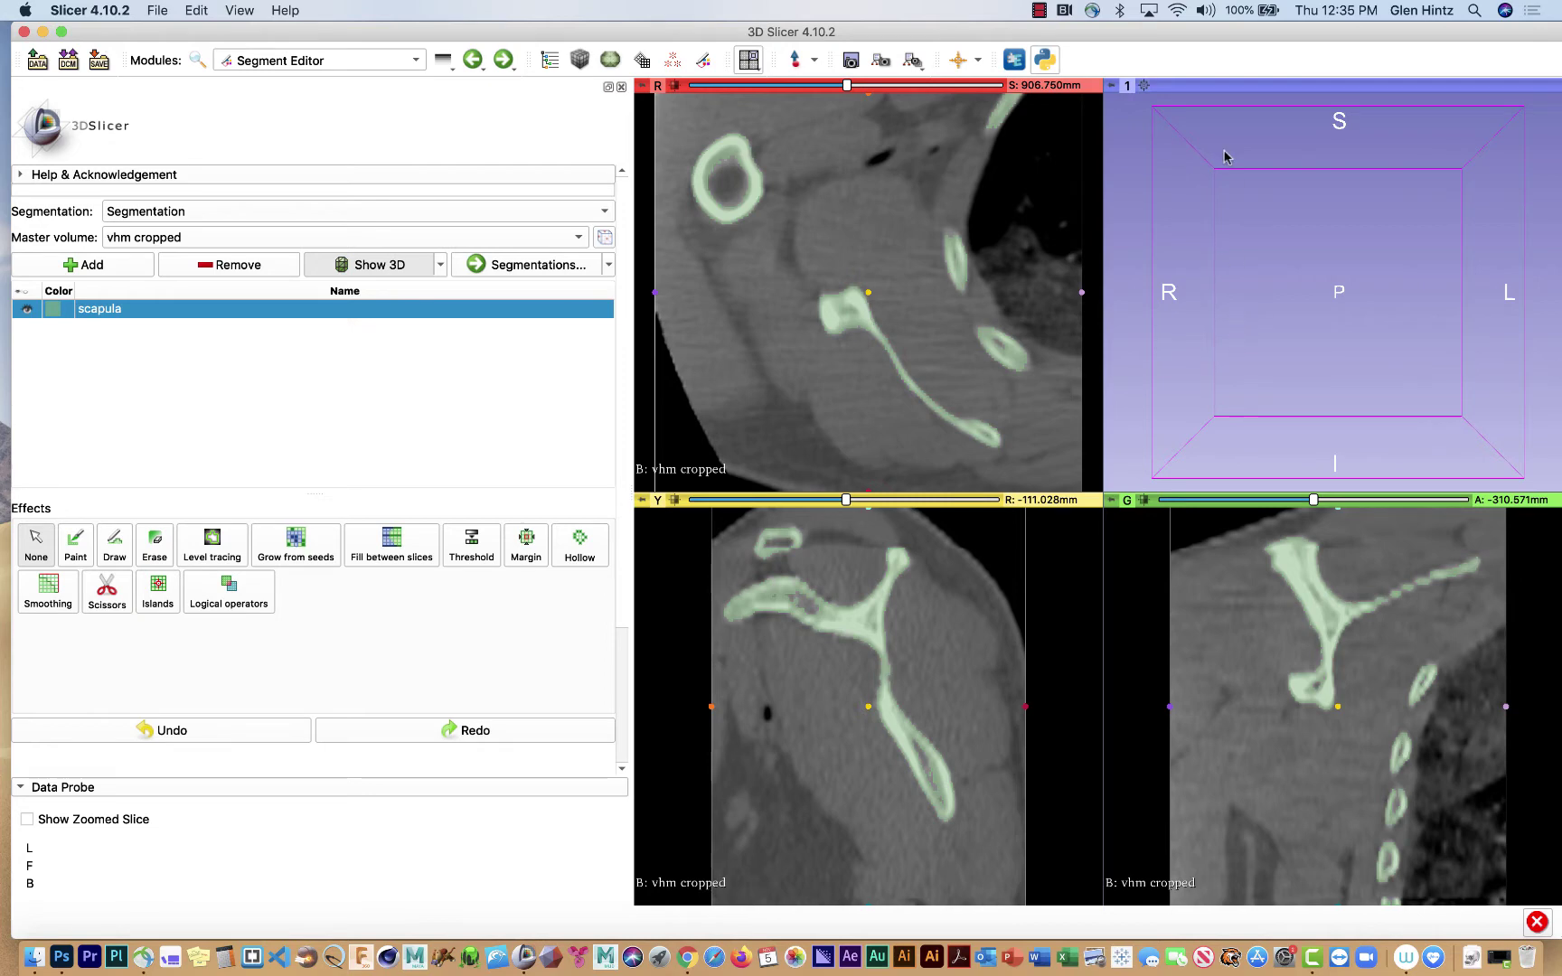
left_click(1145, 86)
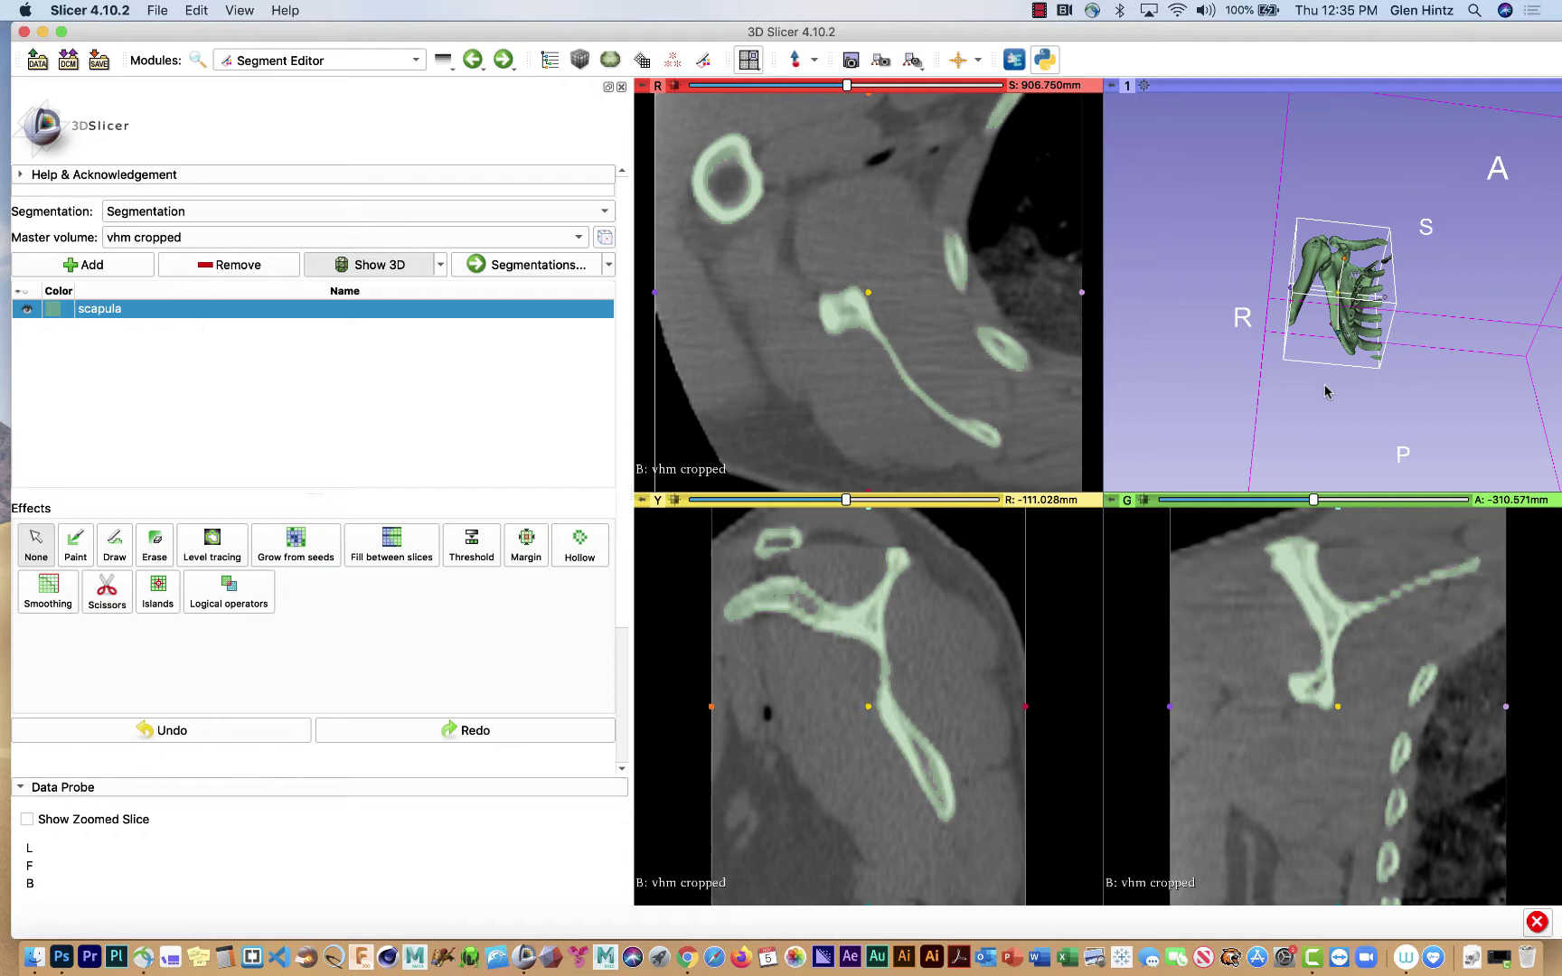
Examine the thresholded shoulder bones in 3D from several sides and close up, including the thin areas of the scapula
left_click_drag(1325, 393, 1292, 359)
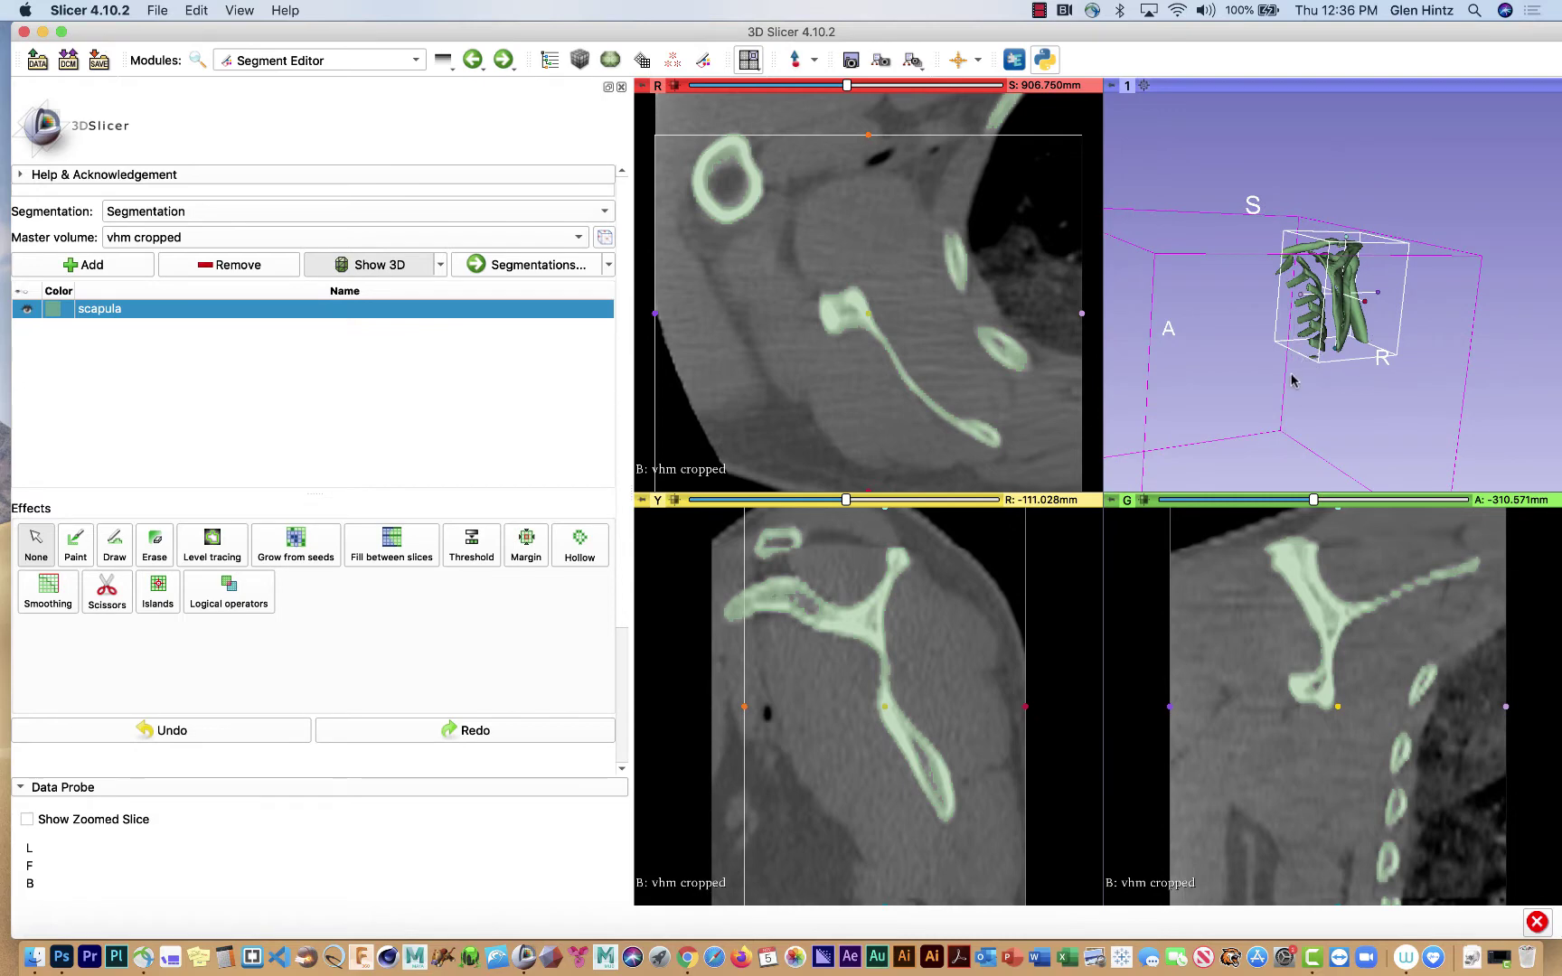
left_click_drag(1292, 380, 1193, 342)
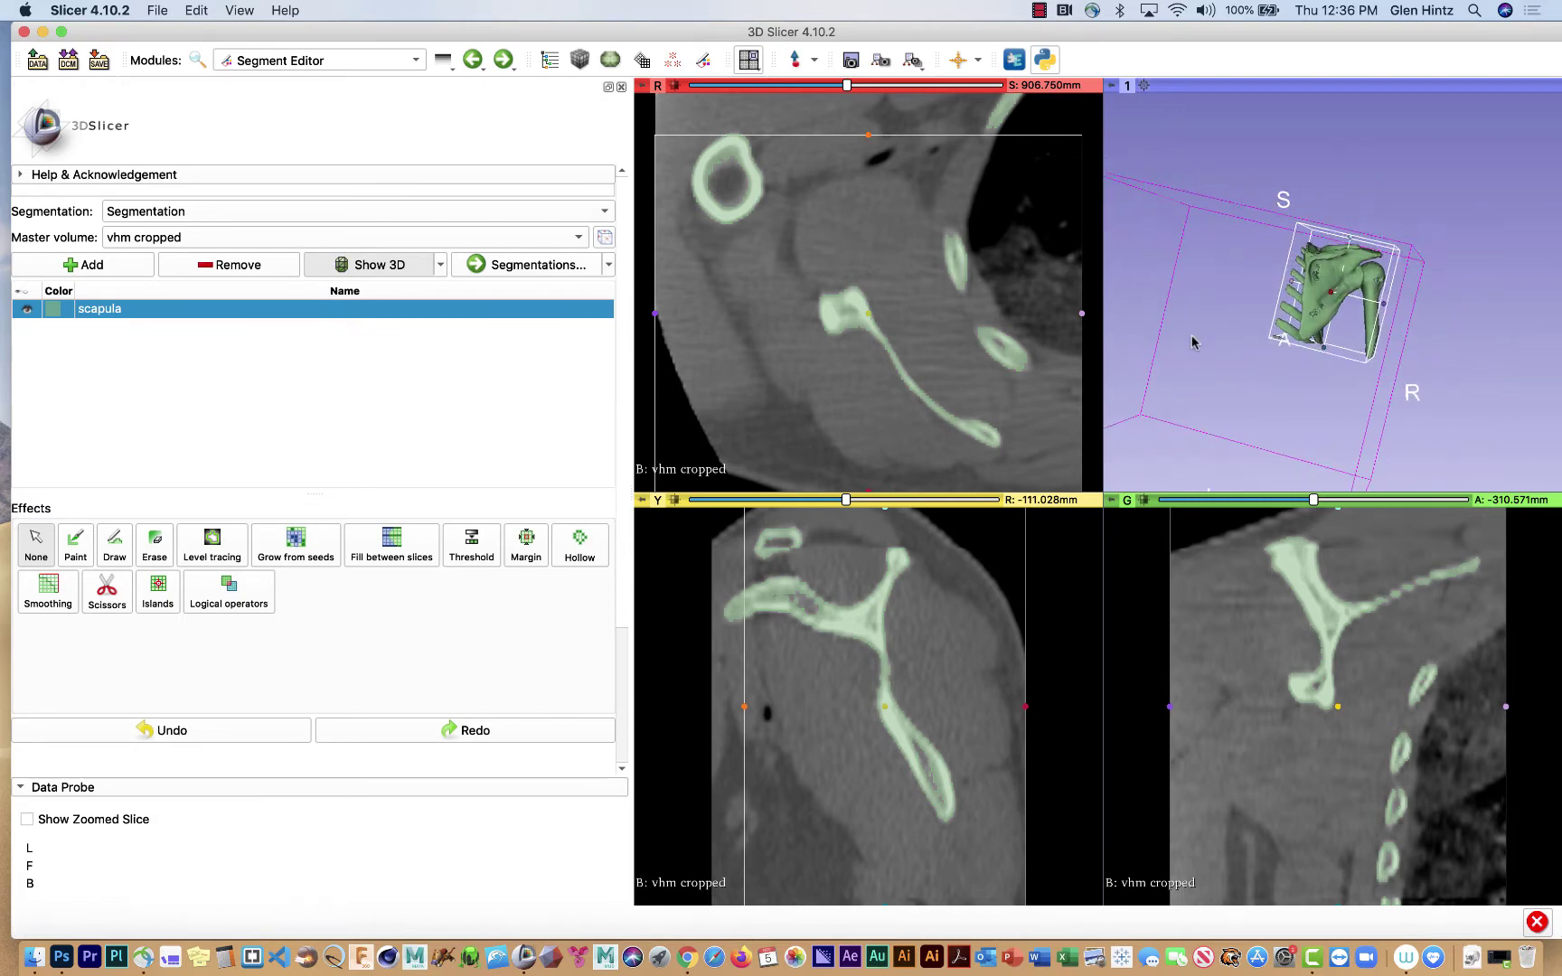
left_click_drag(1423, 338, 1332, 269)
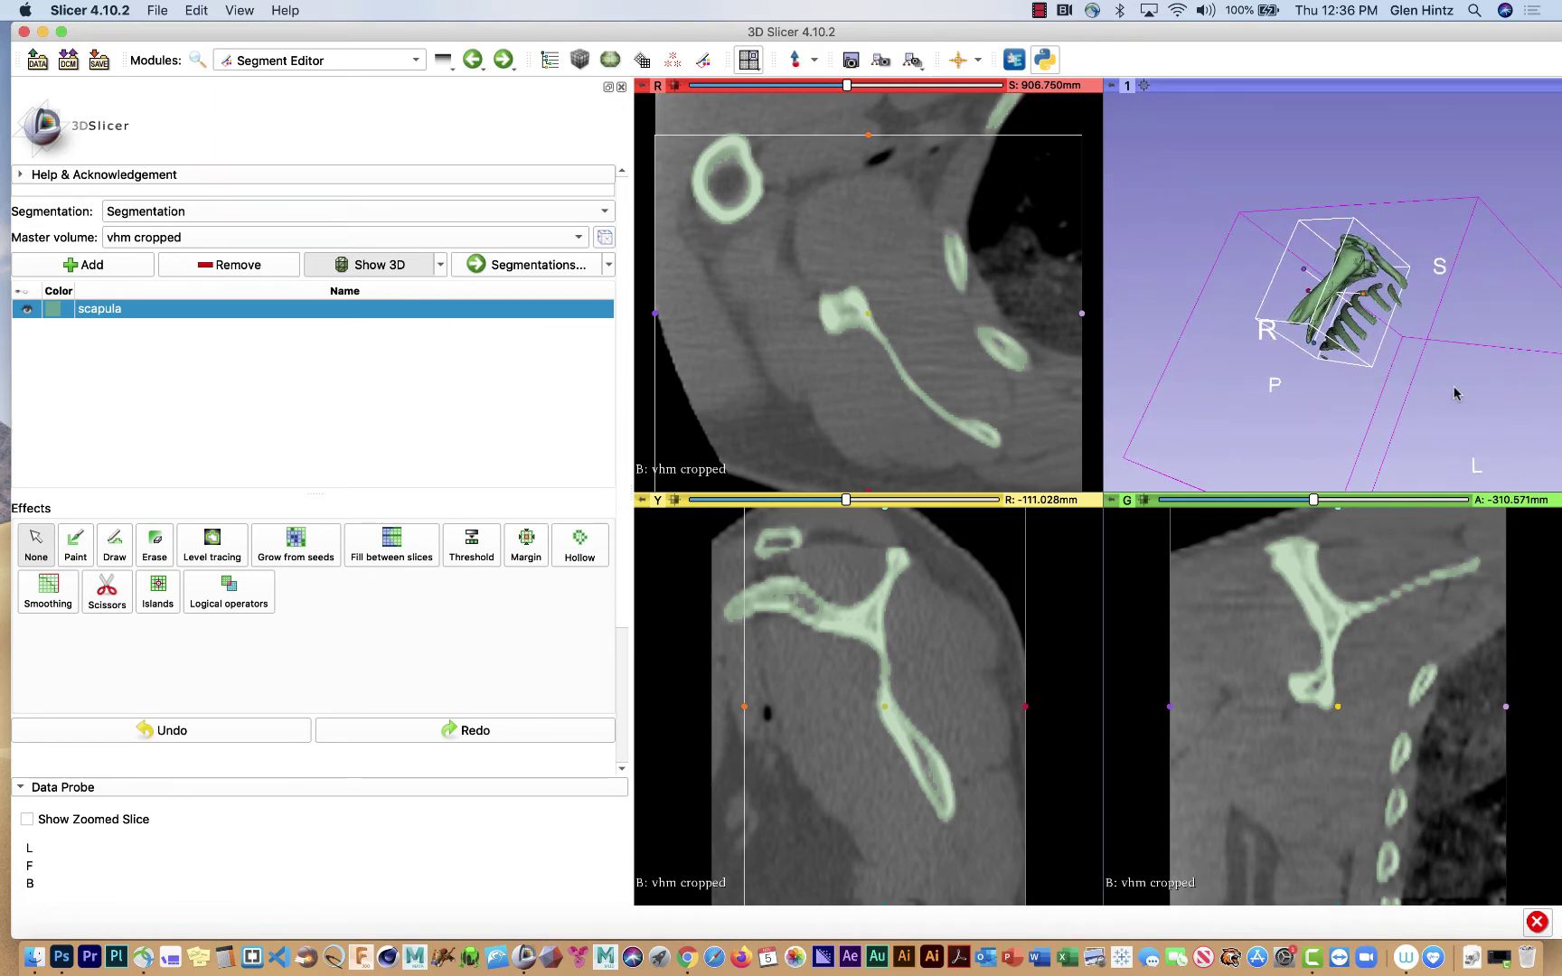
left_click_drag(1270, 329, 1336, 396)
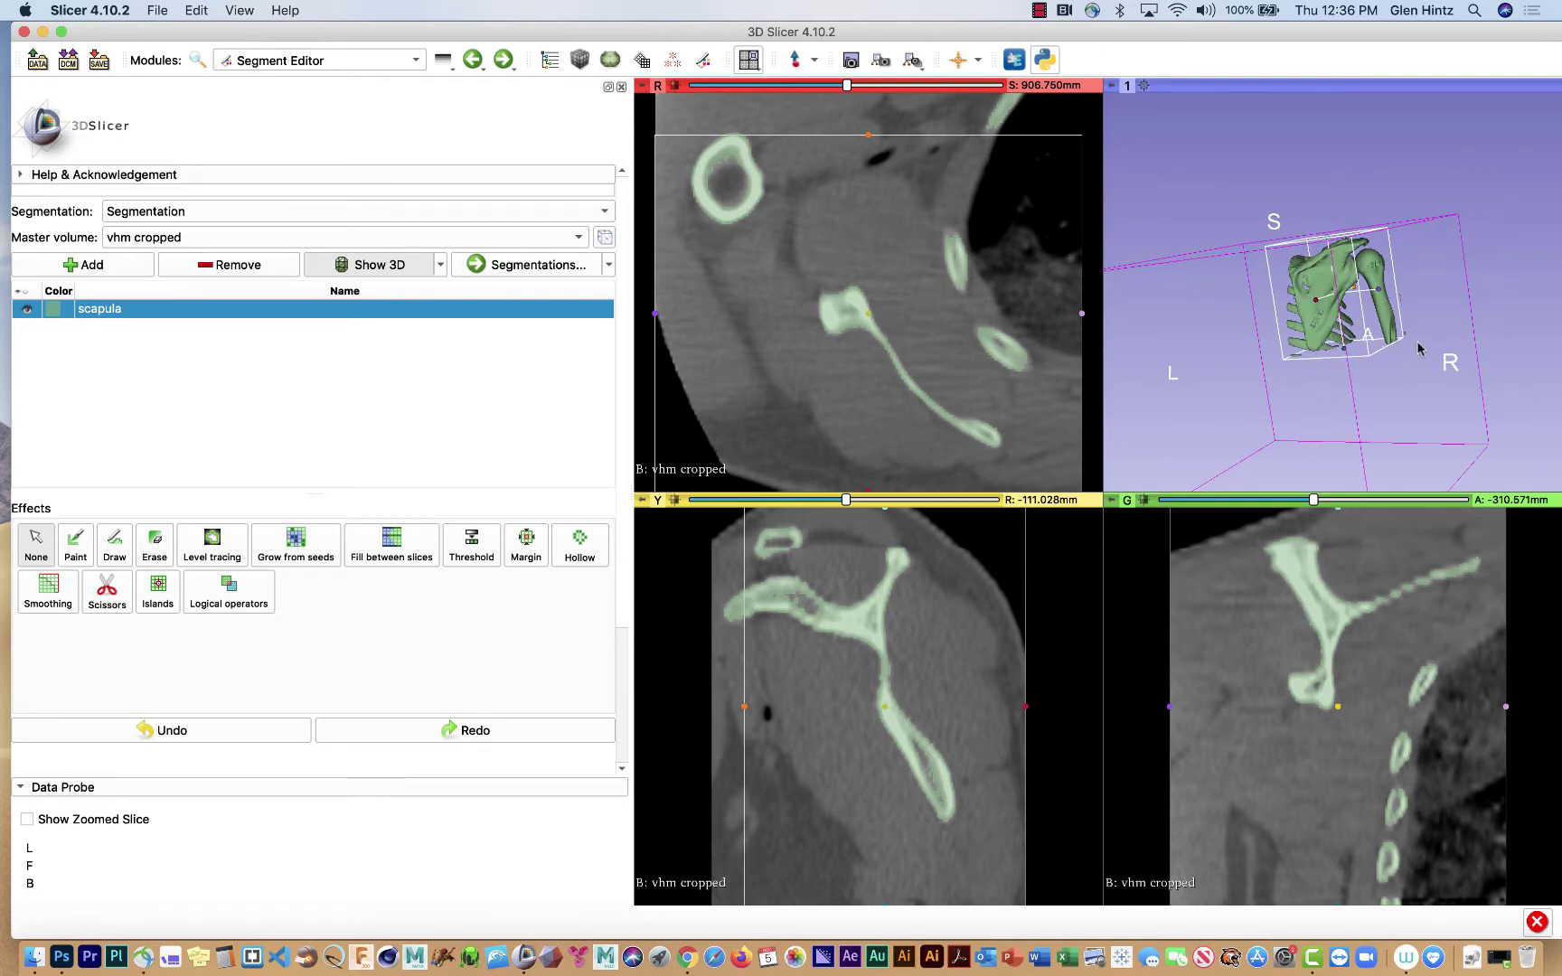
left_click_drag(1418, 348, 1426, 377)
mouse_move(1325, 399)
left_mouse_down()
mouse_move(1269, 395)
mouse_move(1359, 413)
mouse_move(1336, 422)
mouse_move(1291, 415)
mouse_move(1406, 398)
mouse_move(1473, 423)
mouse_move(1346, 410)
left_mouse_up()
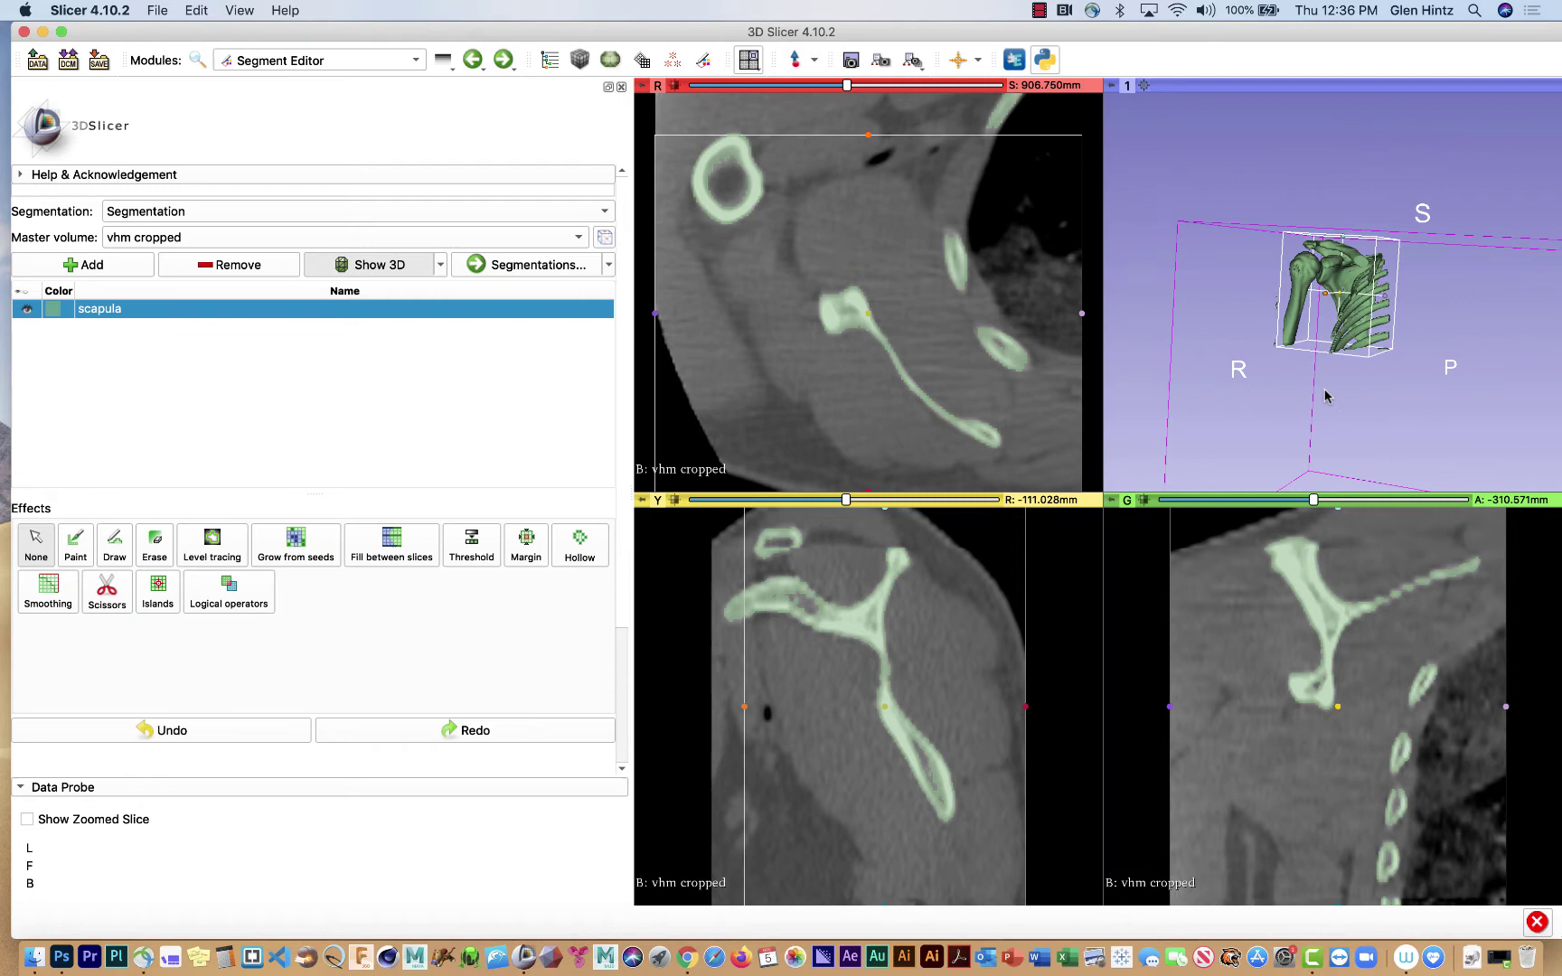
scroll(1326, 396, "up", 6)
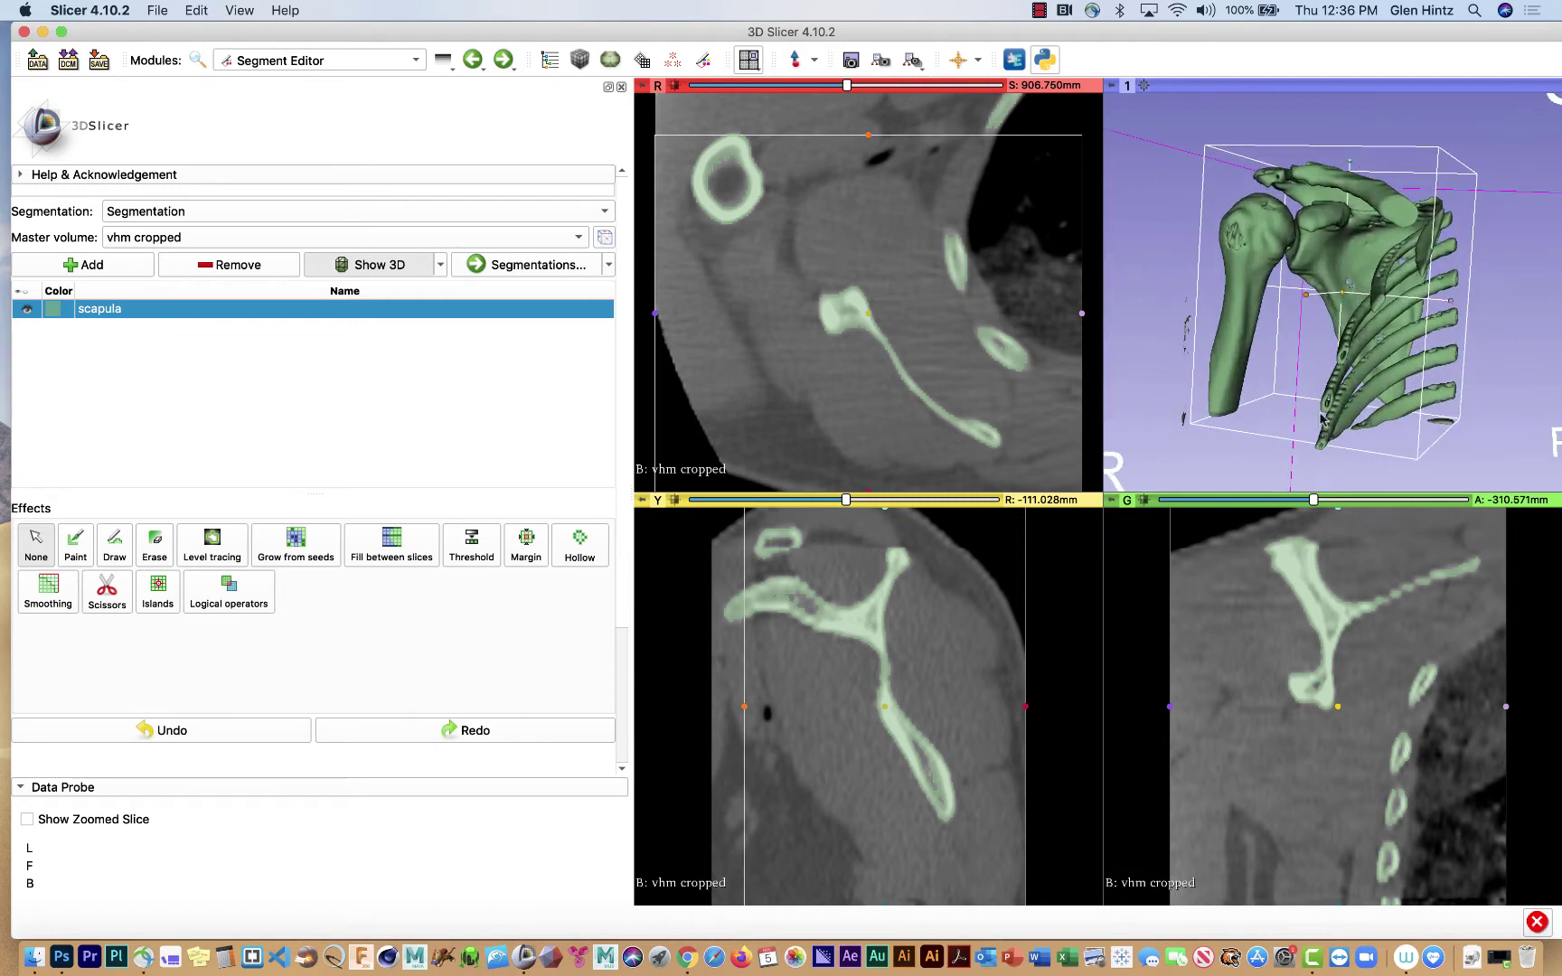
scroll(1321, 417, "up", 6)
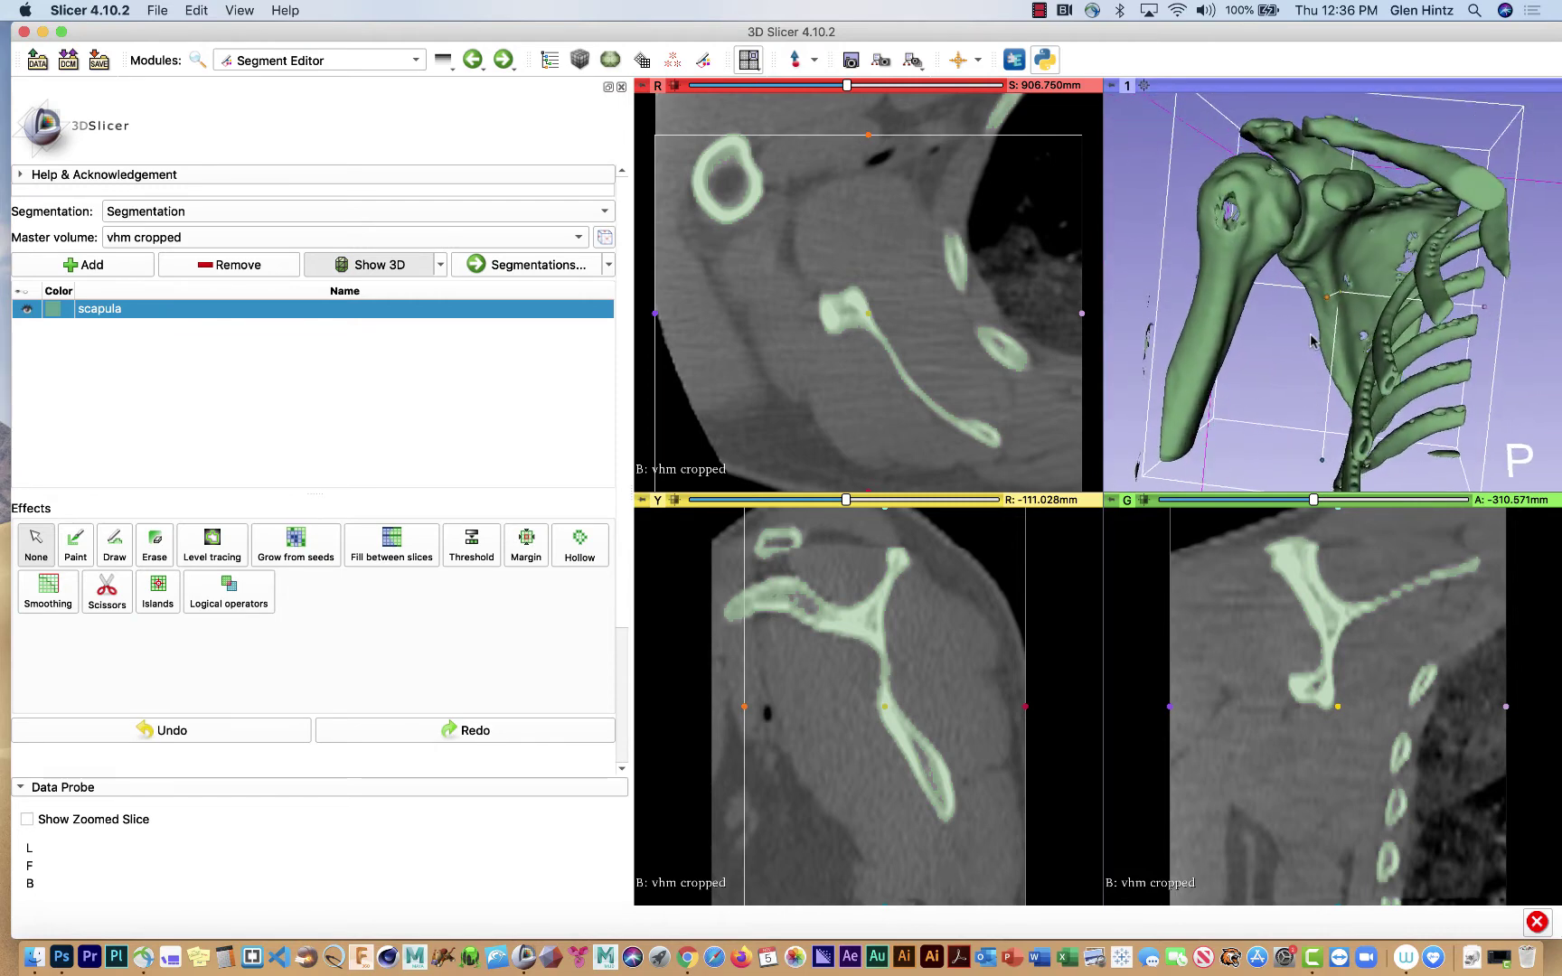
left_click_drag(1313, 342, 1277, 327)
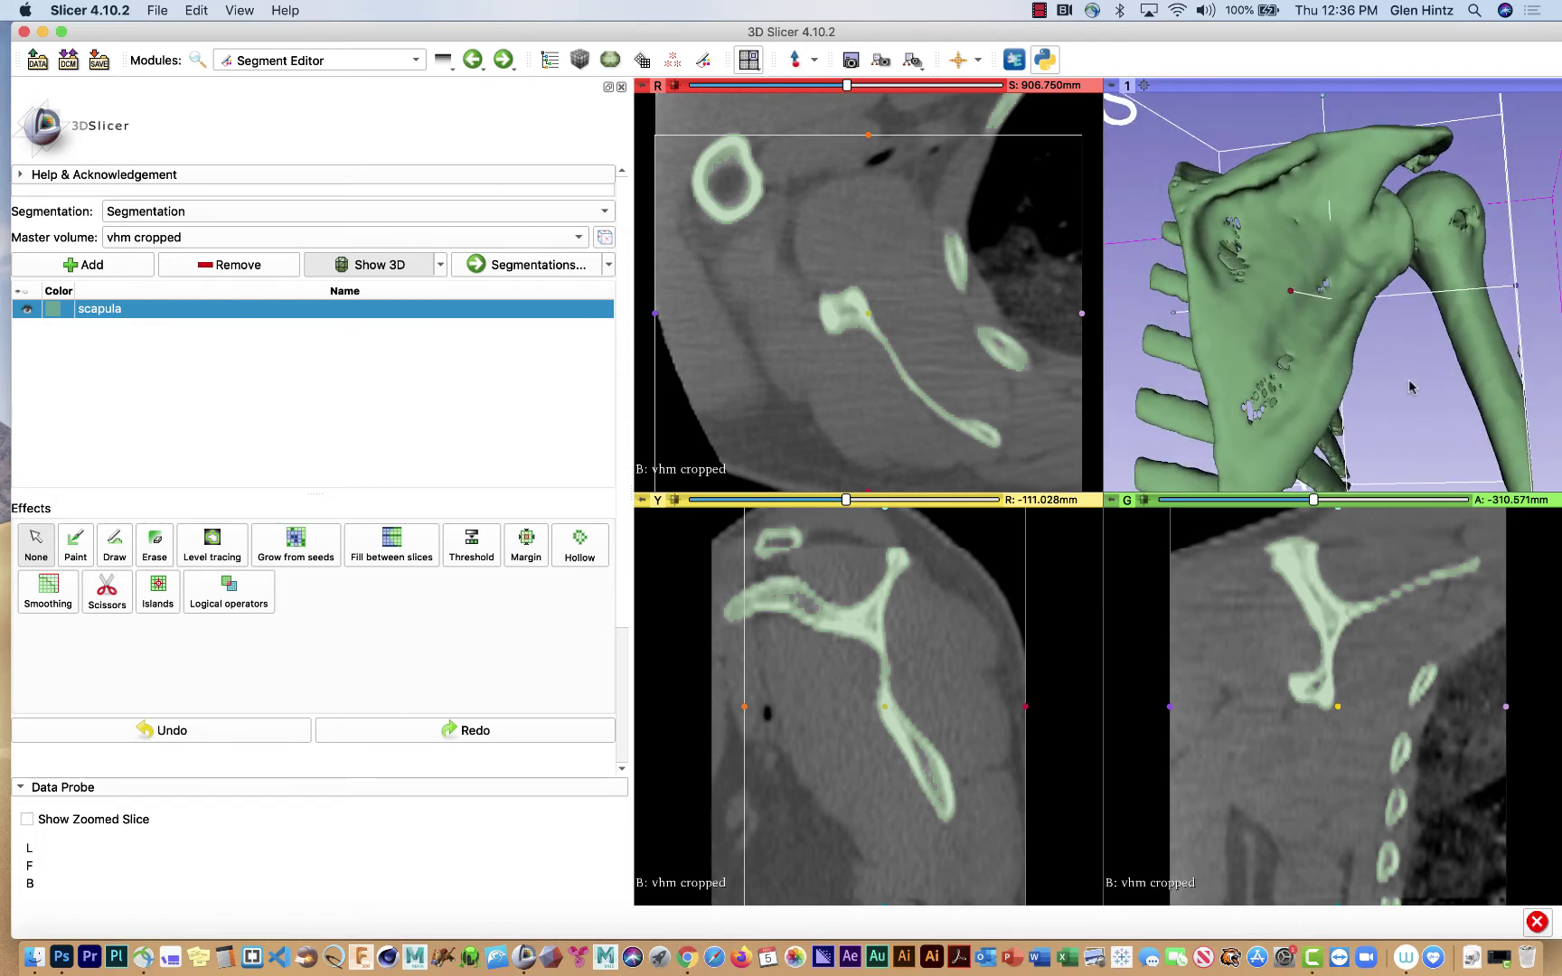
left_click_drag(1399, 362, 1524, 373)
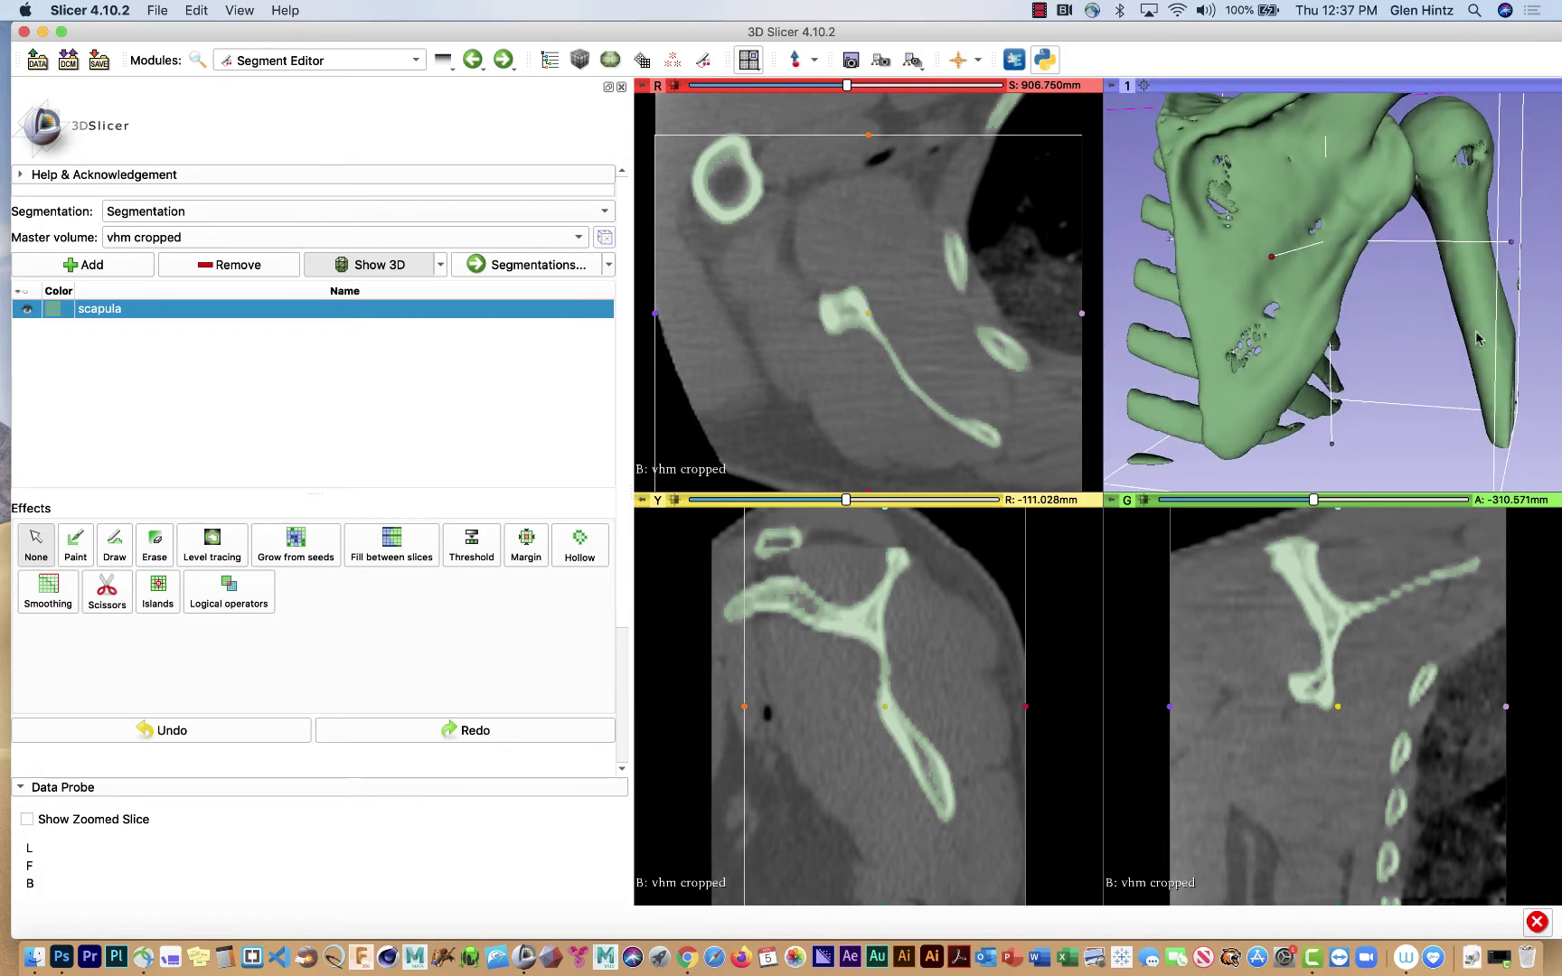
Change the view layout to 3D only to inspect the shoulder bones at full size
left_click(753, 62)
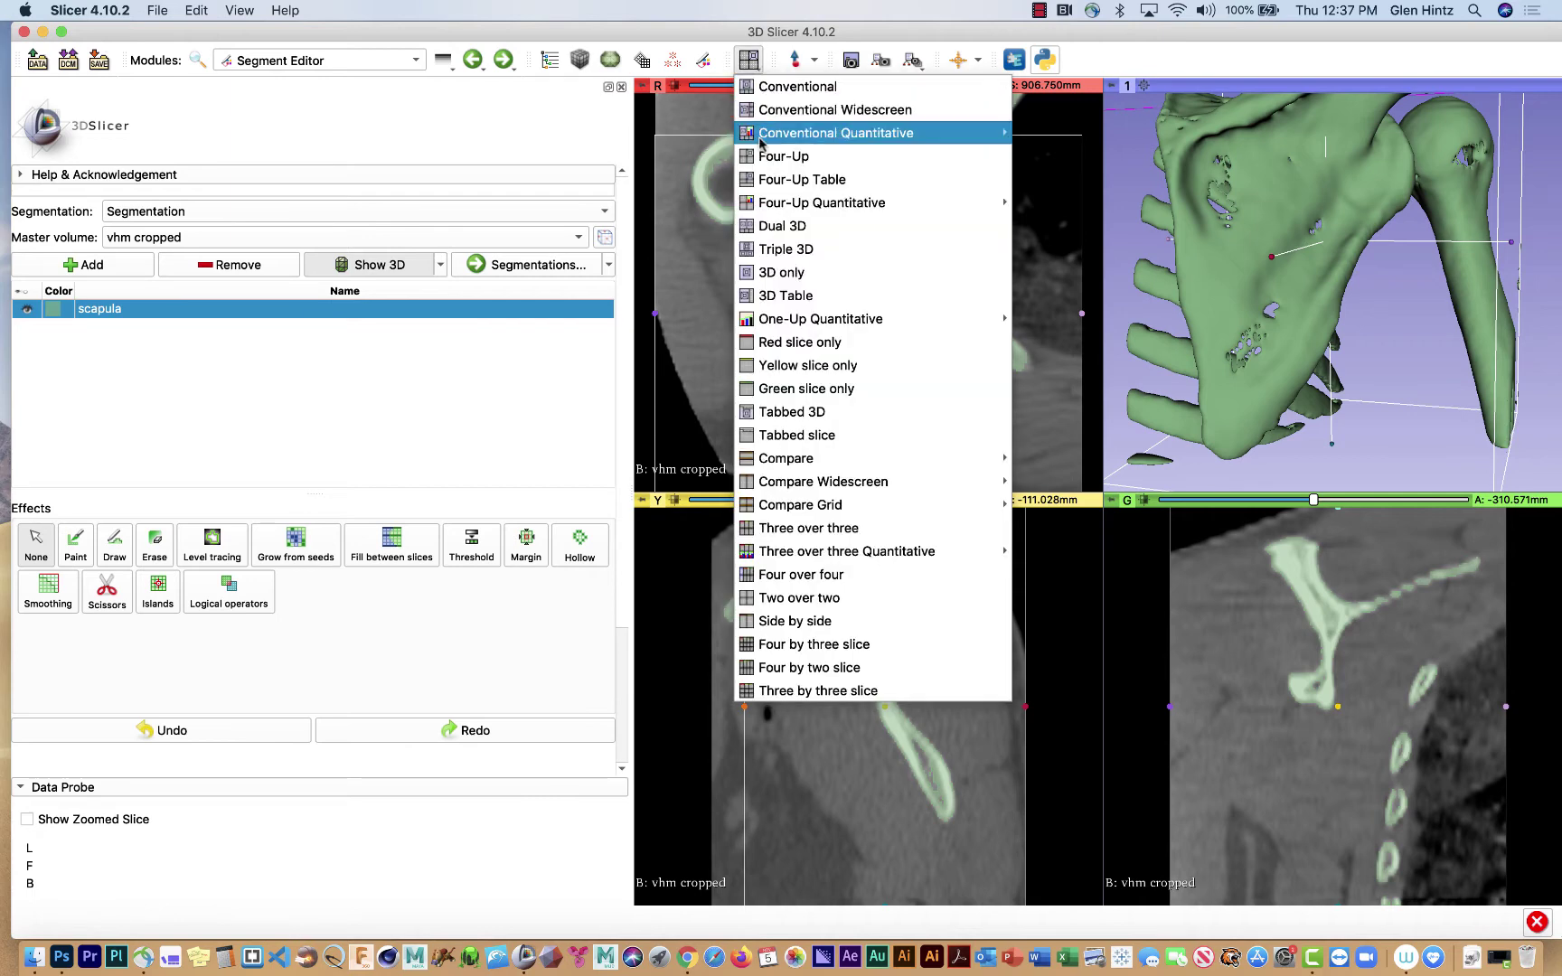
left_click(799, 275)
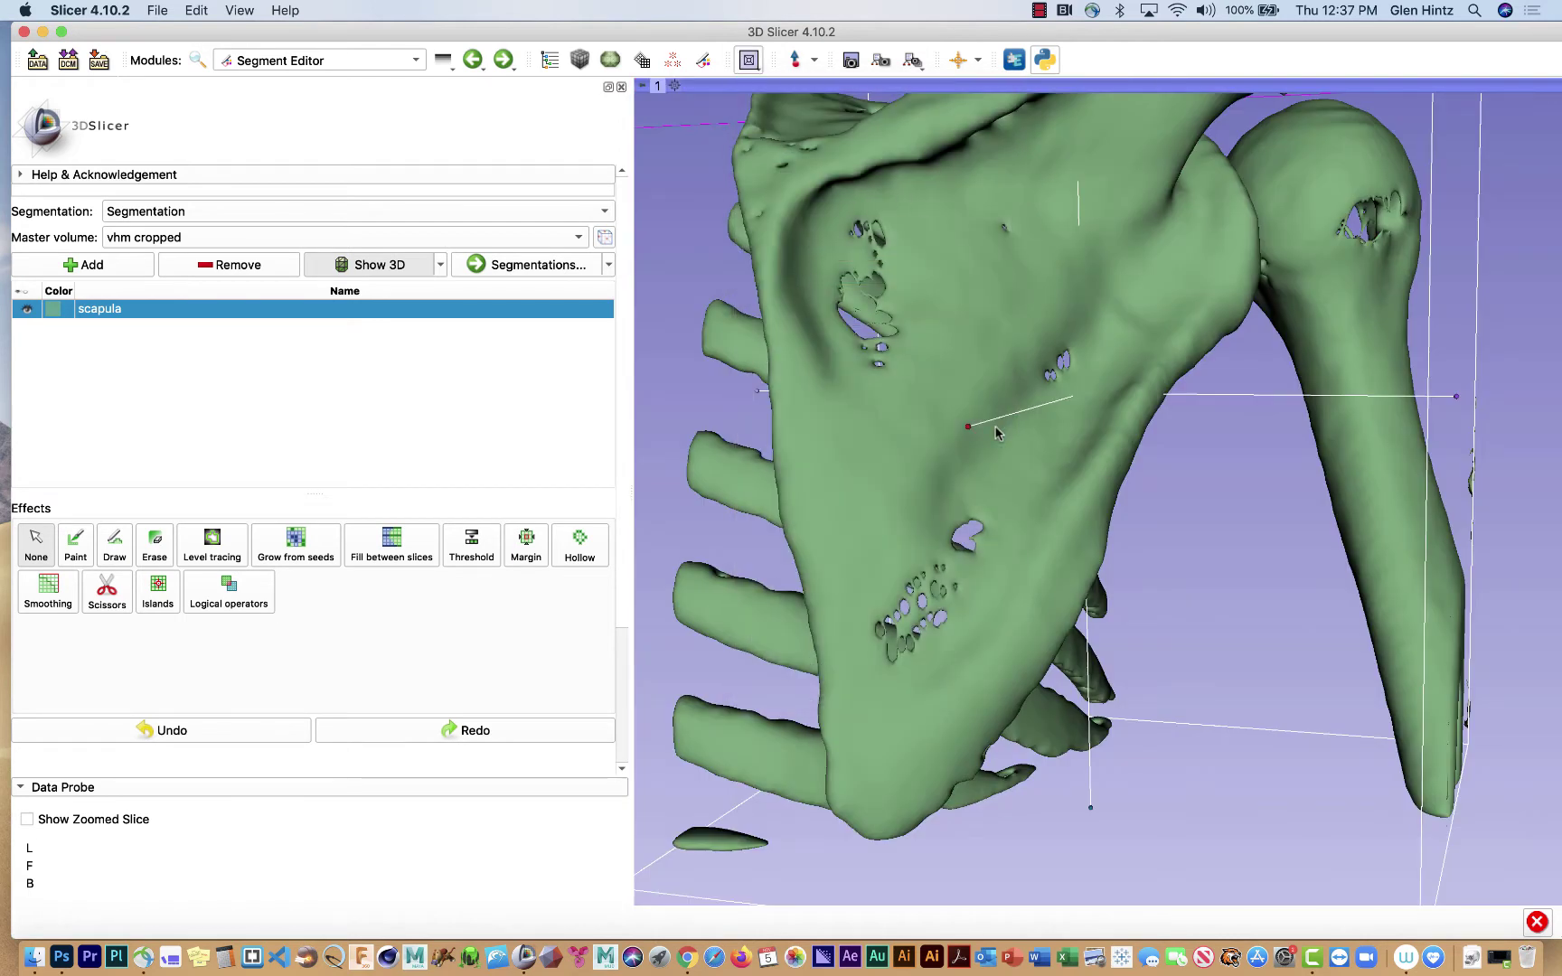
scroll(995, 433, "down", 3)
left_click_drag(999, 436, 1190, 344)
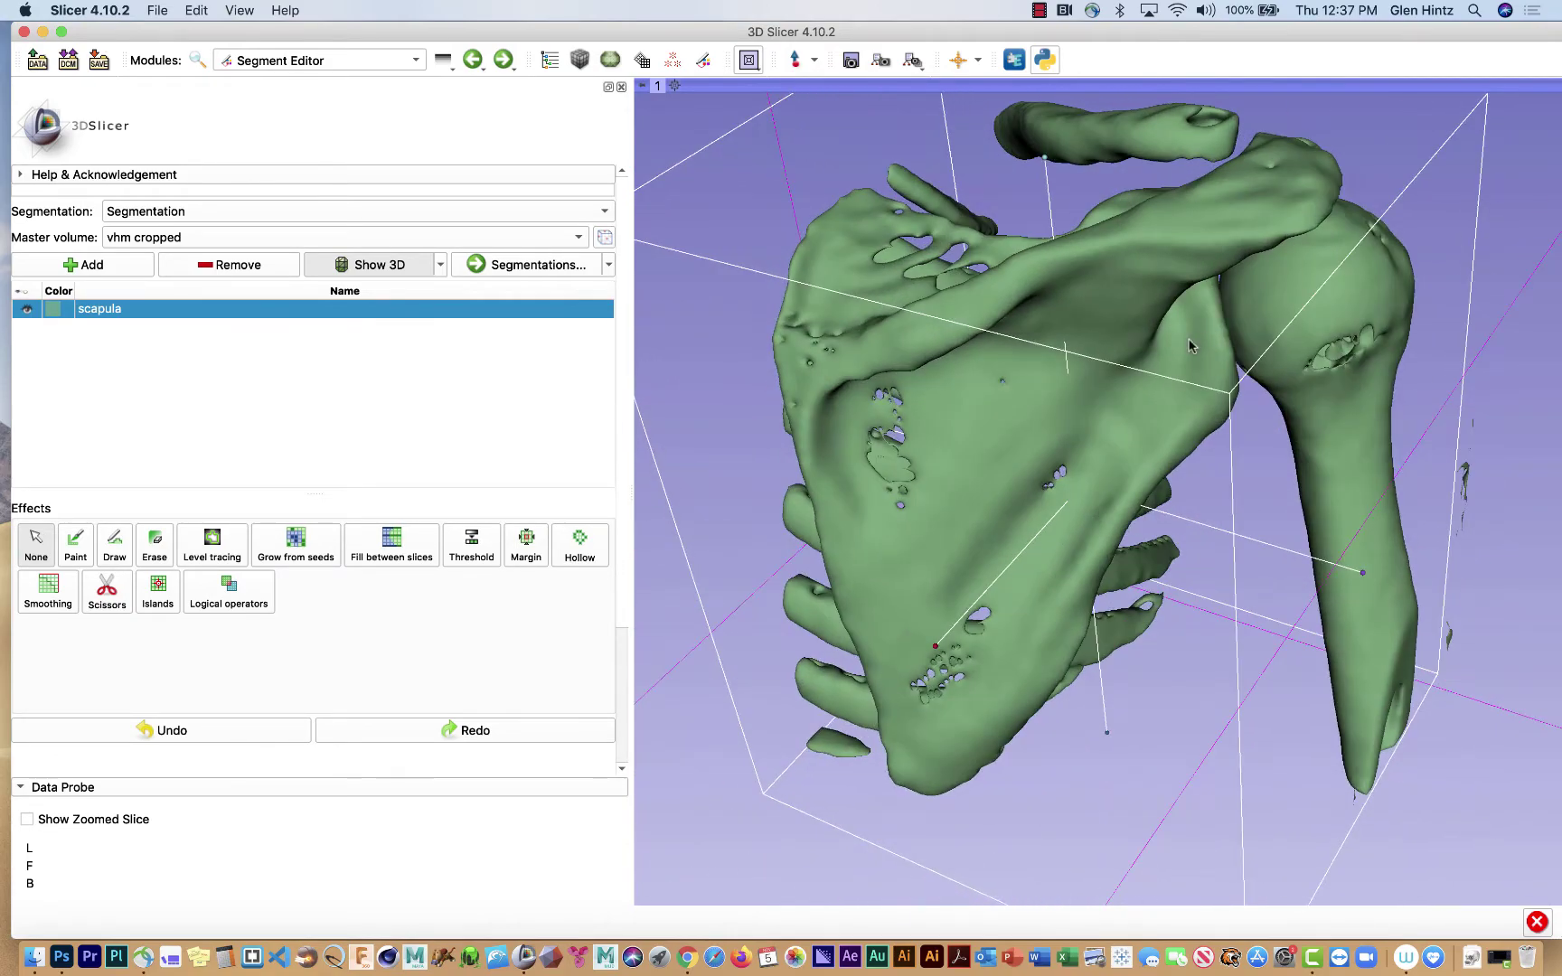
left_click_drag(1135, 395, 919, 315)
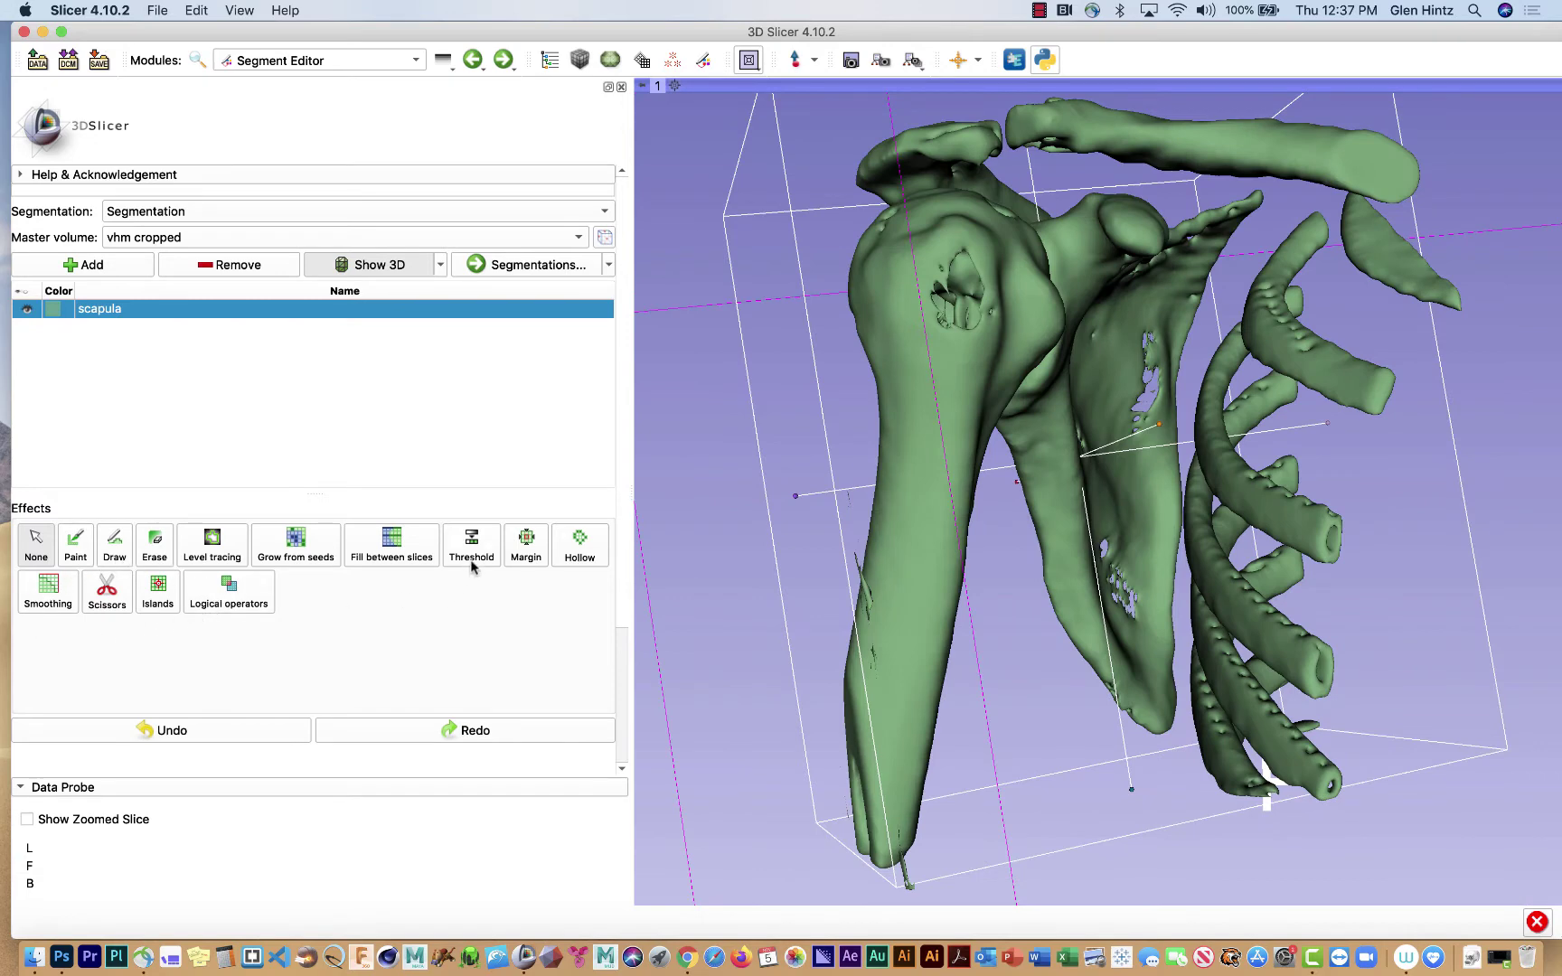
Isolate the scapula from the surrounding bones and fragments using Islands with the Keep largest island option
left_click(159, 587)
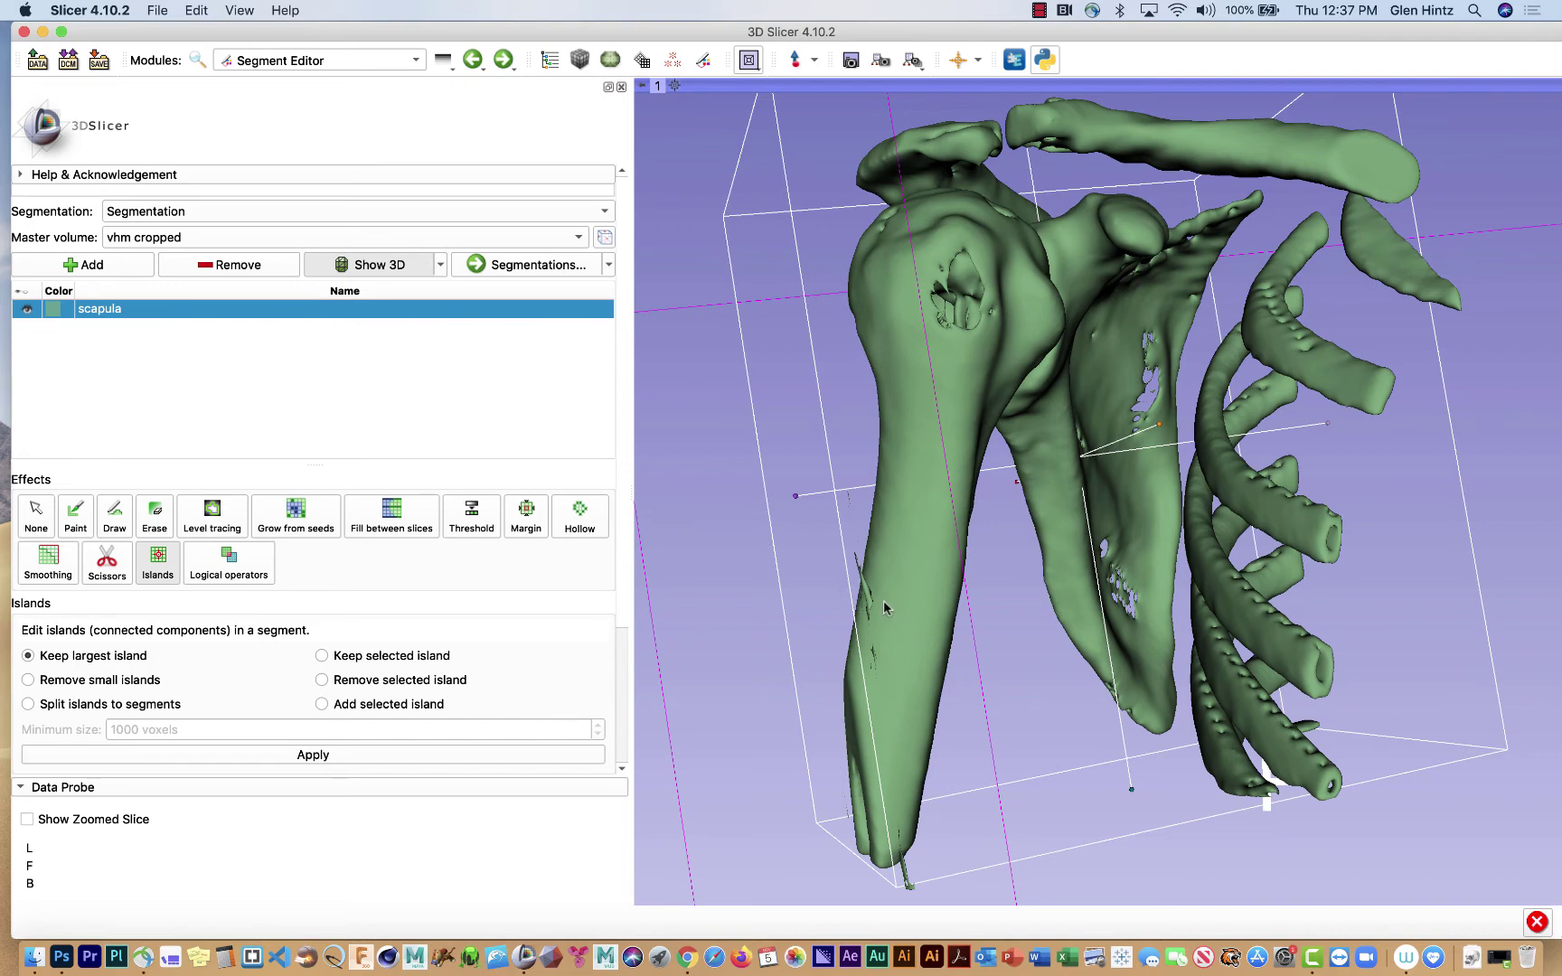
mouse_move(1038, 626)
left_mouse_down()
mouse_move(929, 639)
mouse_move(1056, 632)
mouse_move(1045, 639)
left_mouse_up()
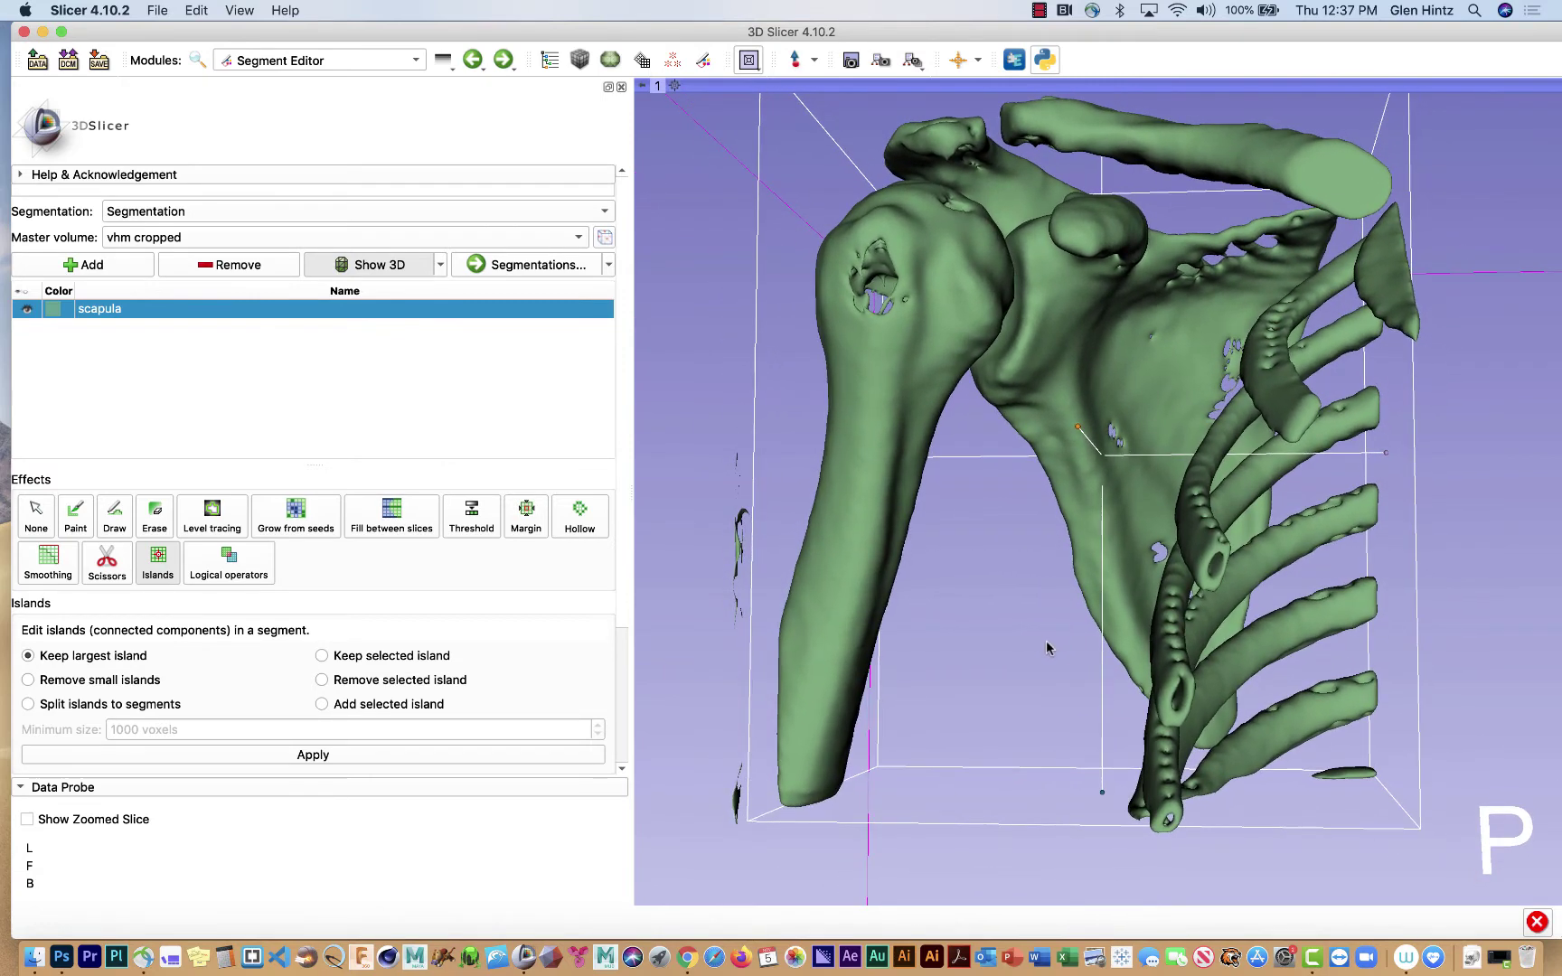
left_click(334, 756)
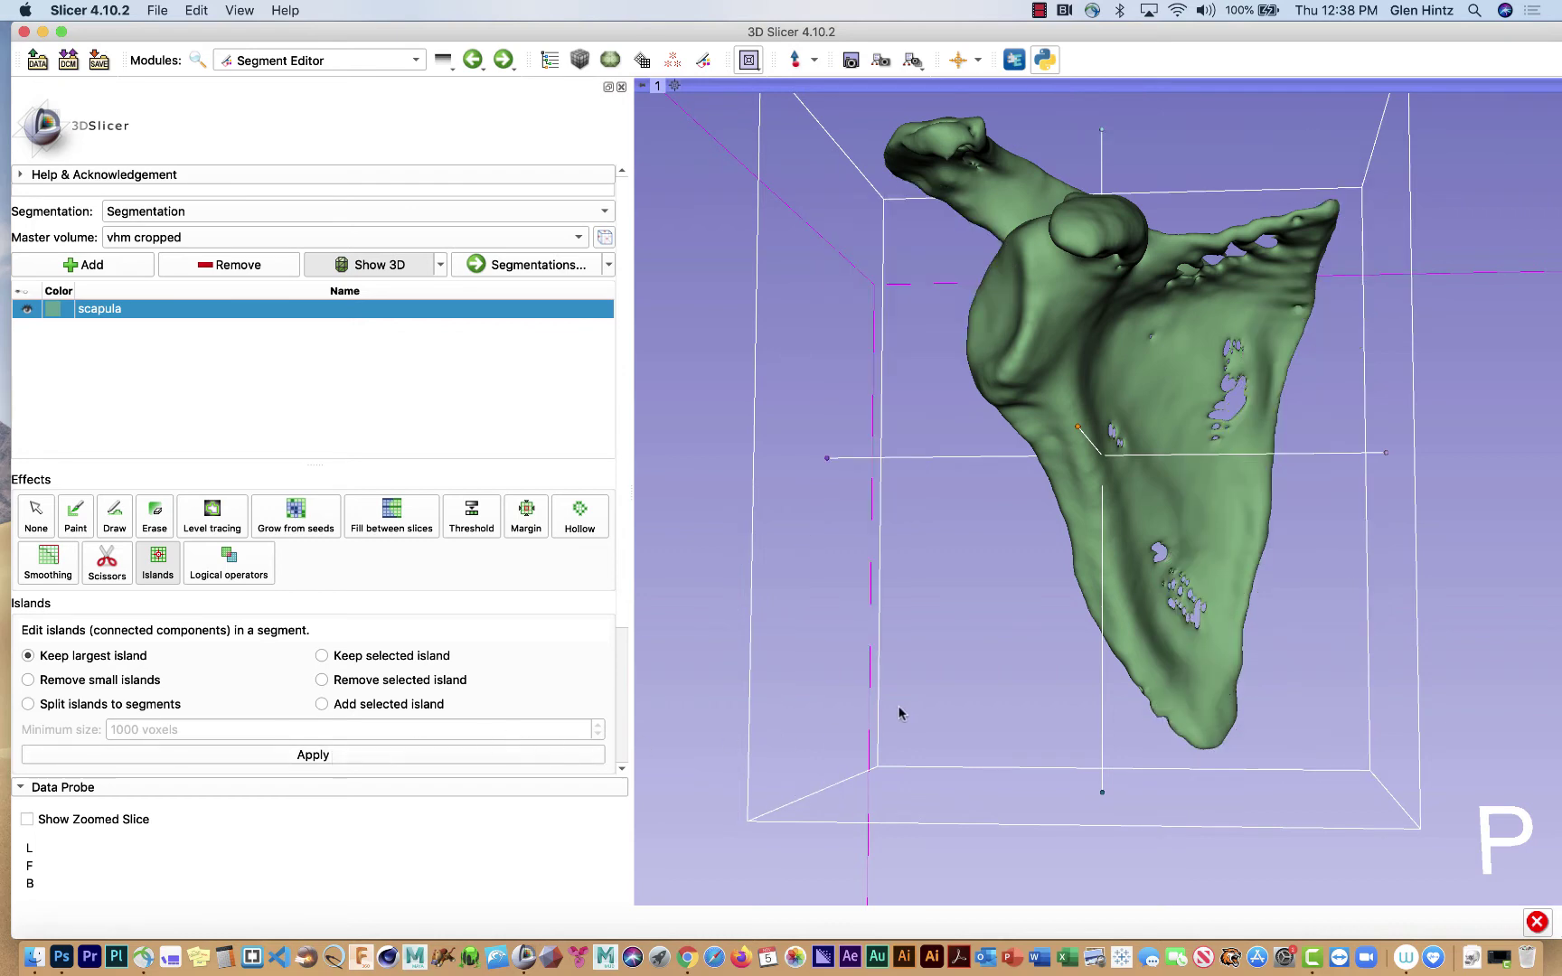
Examine the isolated scapula model from the front, back and side, checking the holes in its thin areas
mouse_move(871, 692)
left_mouse_down()
mouse_move(1079, 720)
mouse_move(864, 689)
mouse_move(1157, 583)
mouse_move(1136, 634)
mouse_move(959, 541)
mouse_move(890, 447)
mouse_move(1069, 461)
mouse_move(934, 426)
mouse_move(959, 436)
mouse_move(944, 457)
mouse_move(1193, 477)
left_mouse_up()
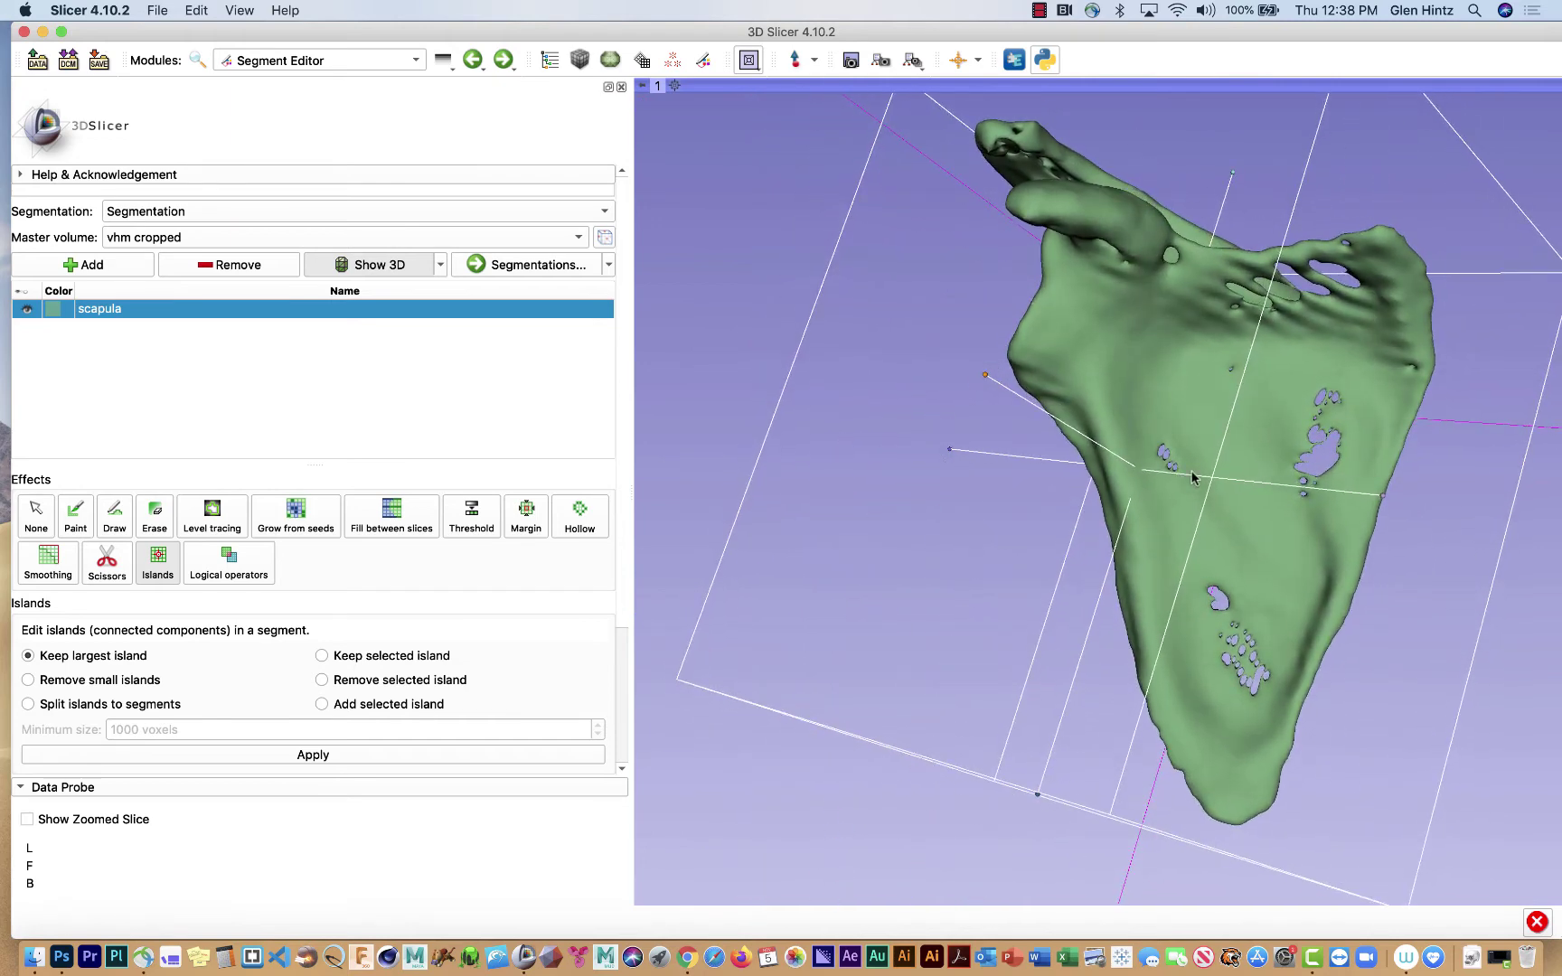
left_click_drag(776, 746, 655, 467)
left_click_drag(1121, 340, 888, 253)
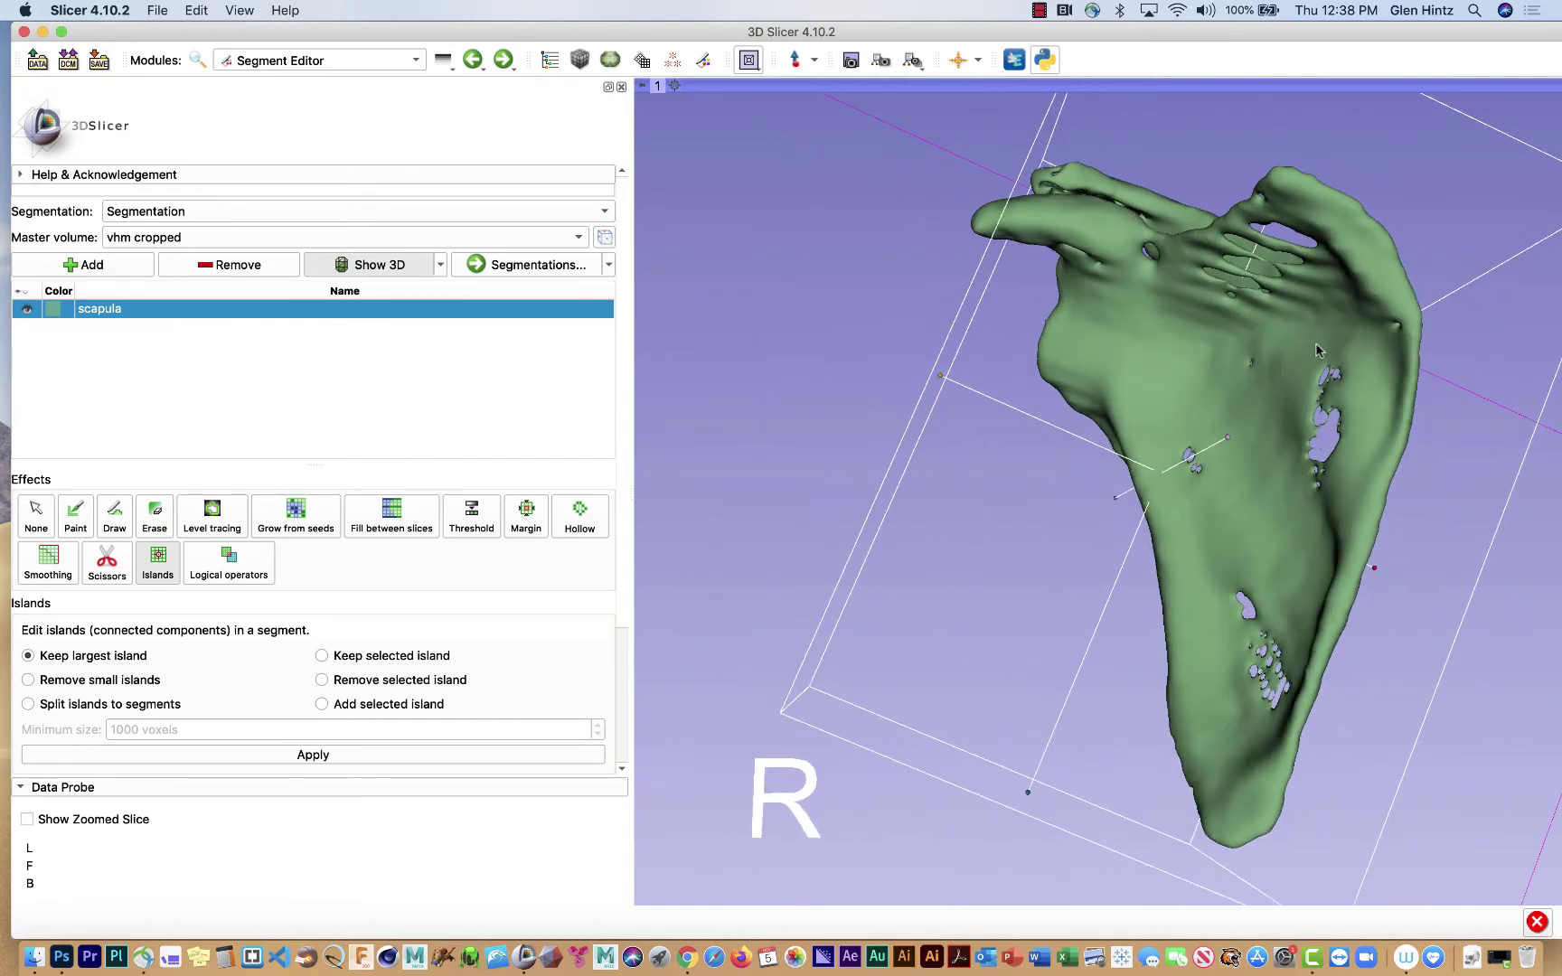
left_click_drag(1316, 342, 952, 247)
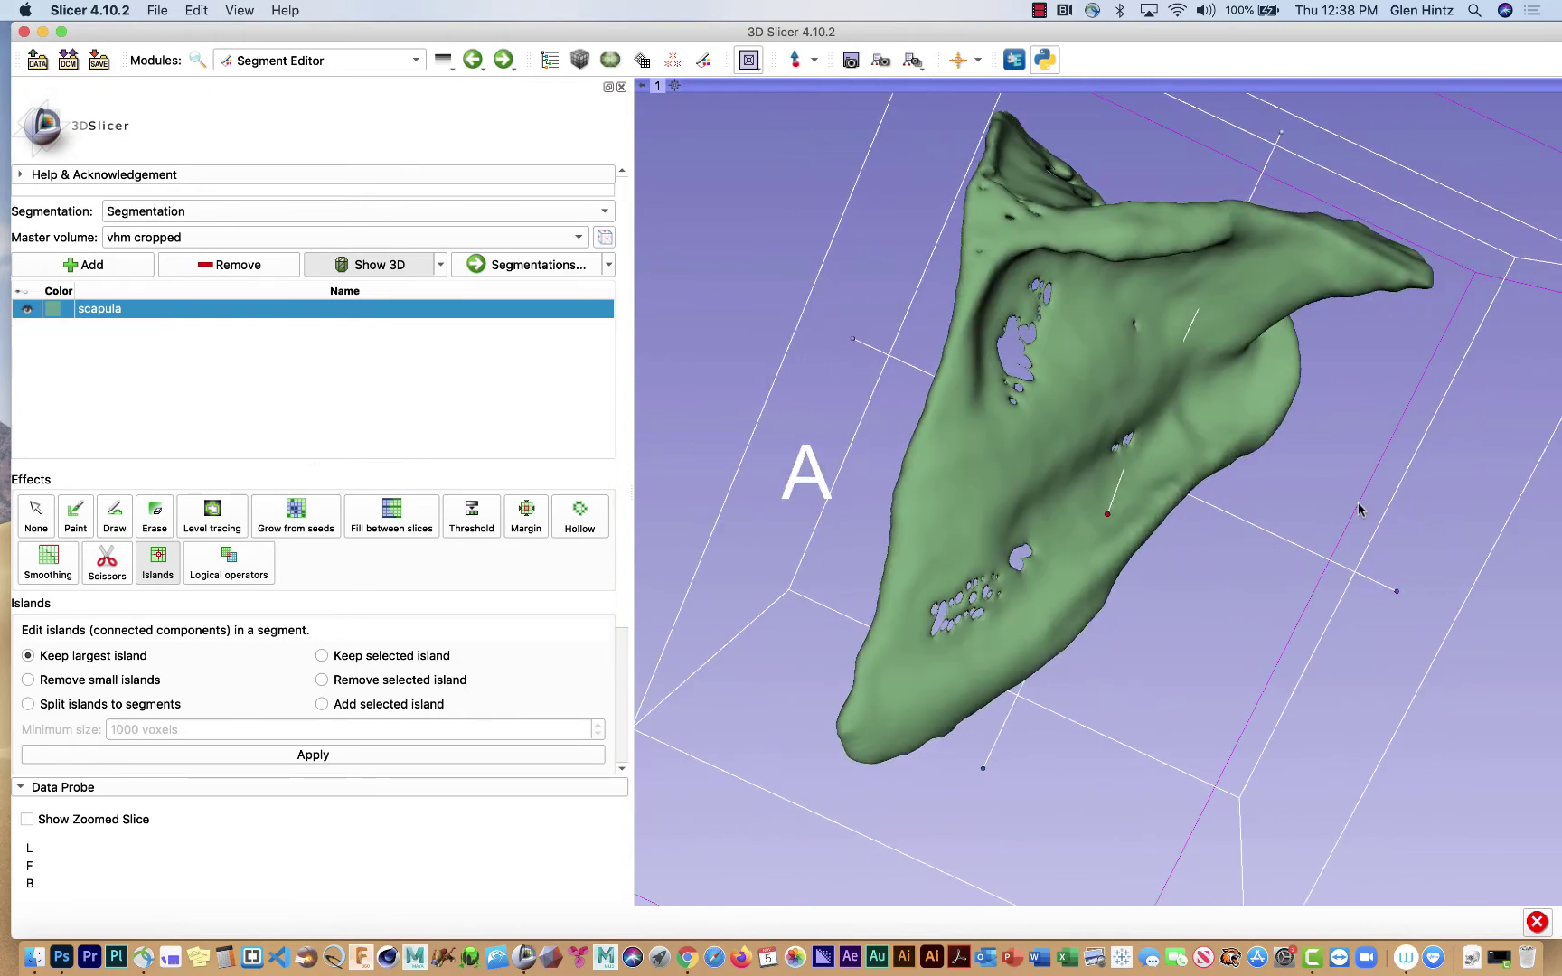
left_click_drag(1381, 533, 1418, 514)
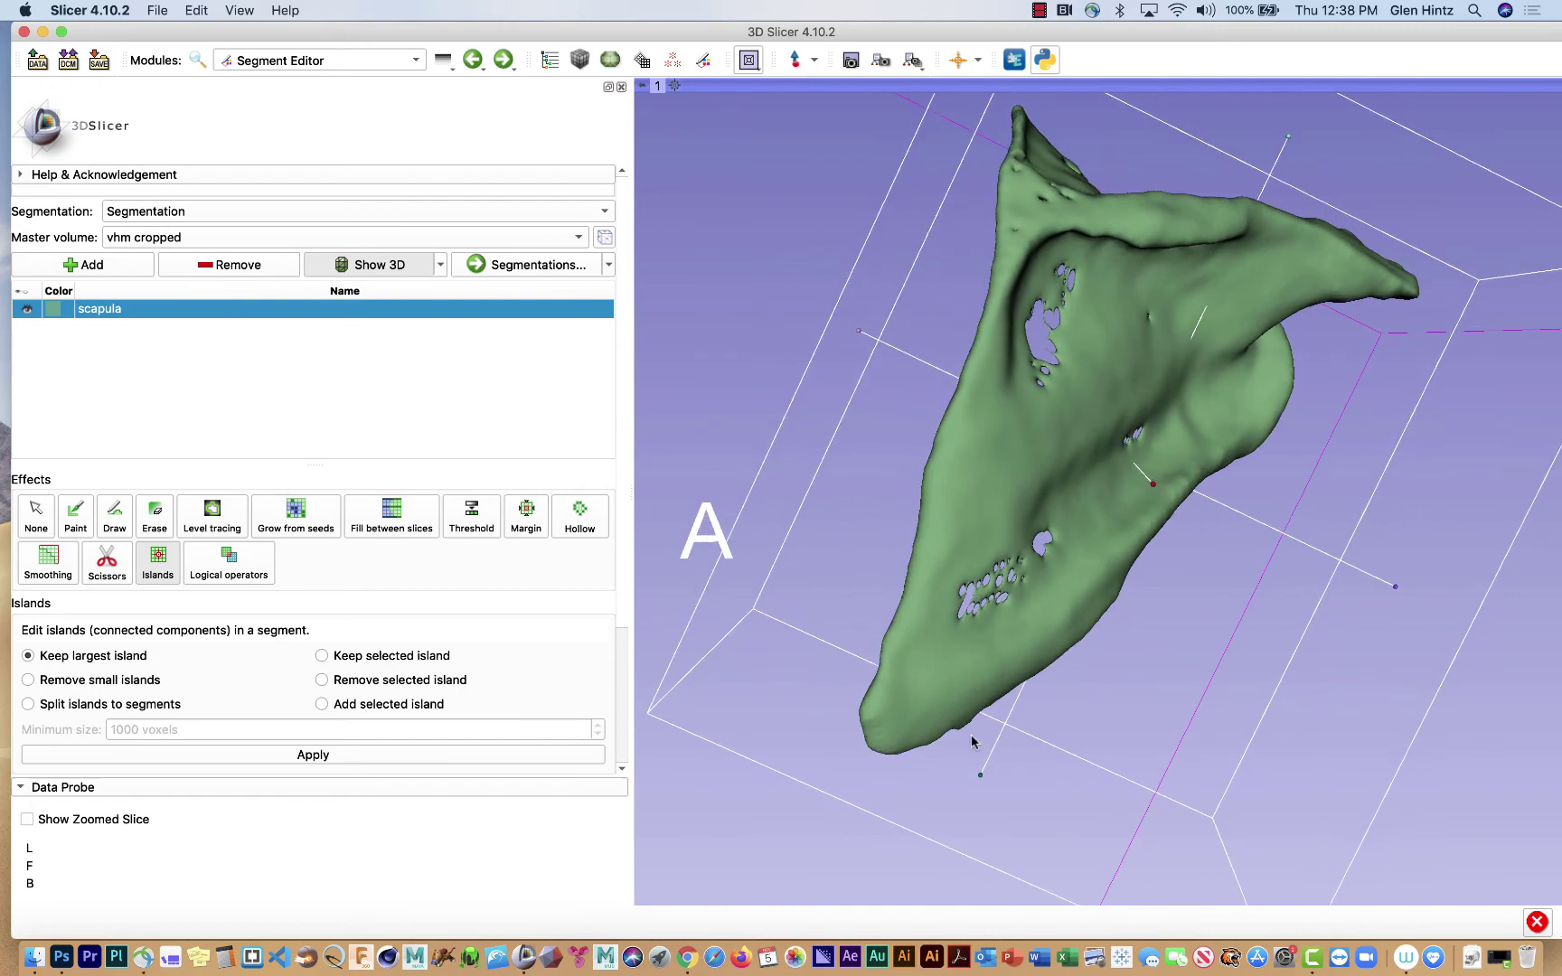
left_click_drag(972, 741, 1122, 593)
left_click_drag(1298, 596, 1396, 524)
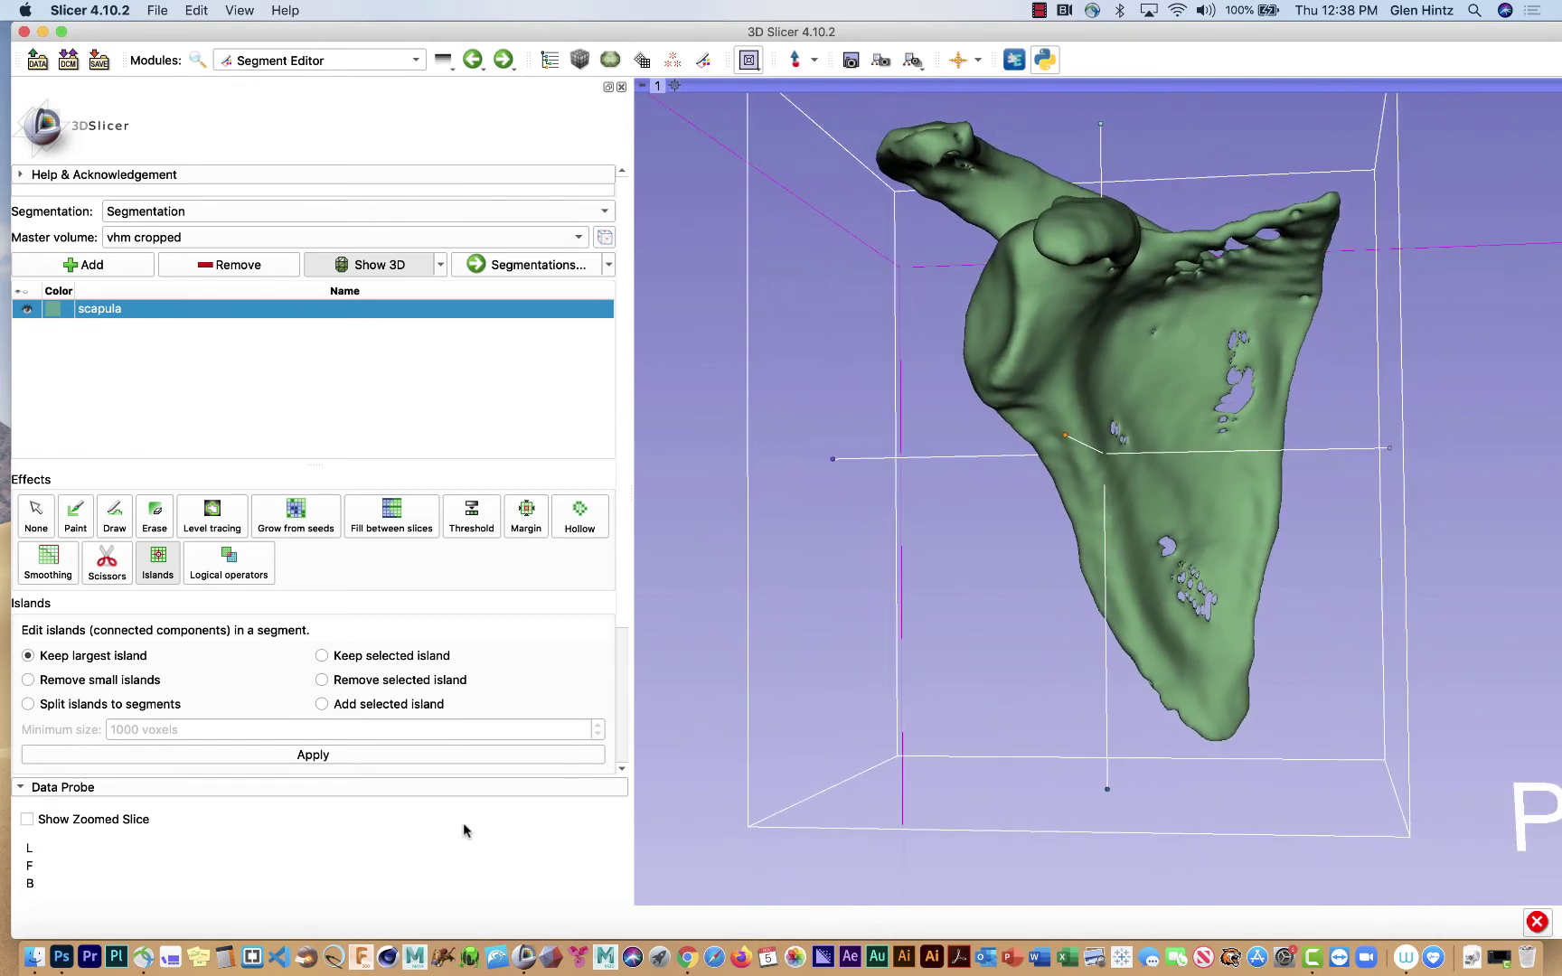